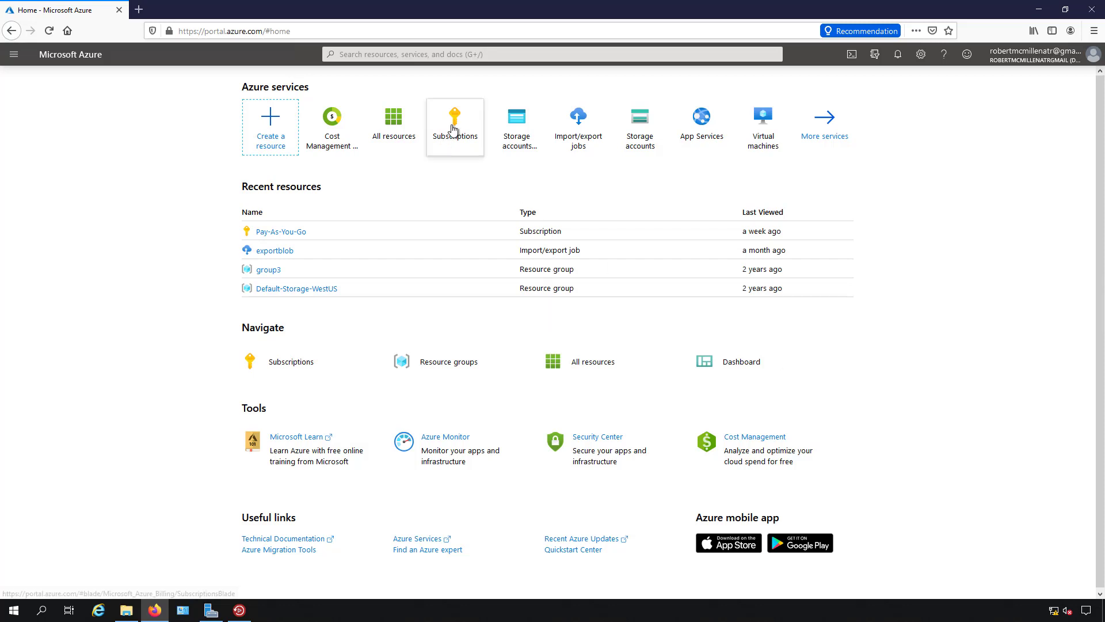
- Reach the All services overview via More services on the Azure home page
mouse_move(452, 129)
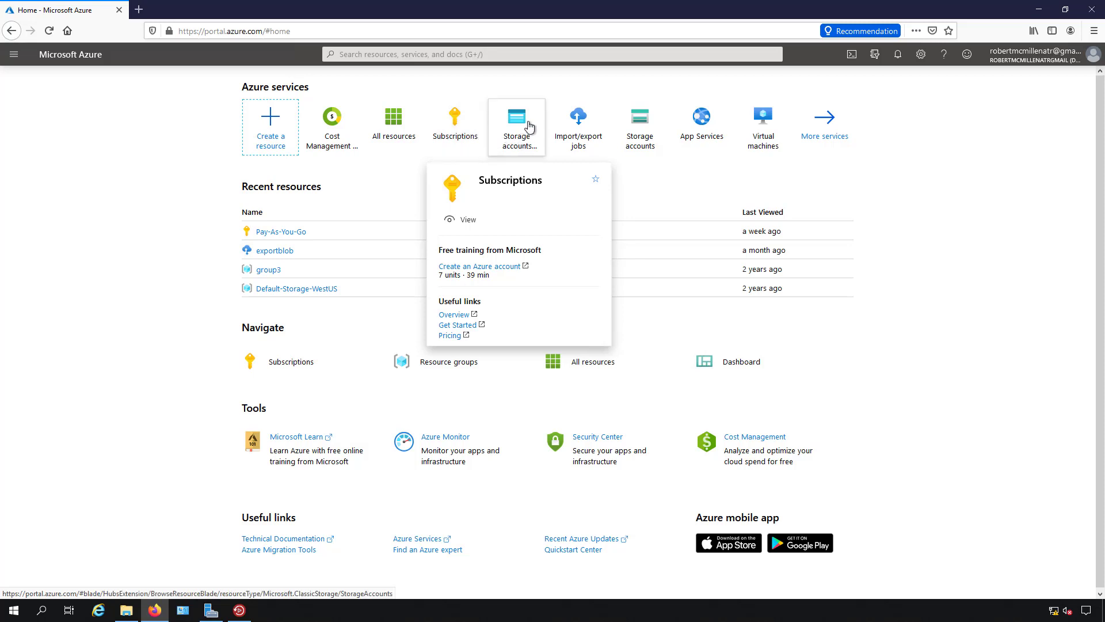
mouse_move(529, 126)
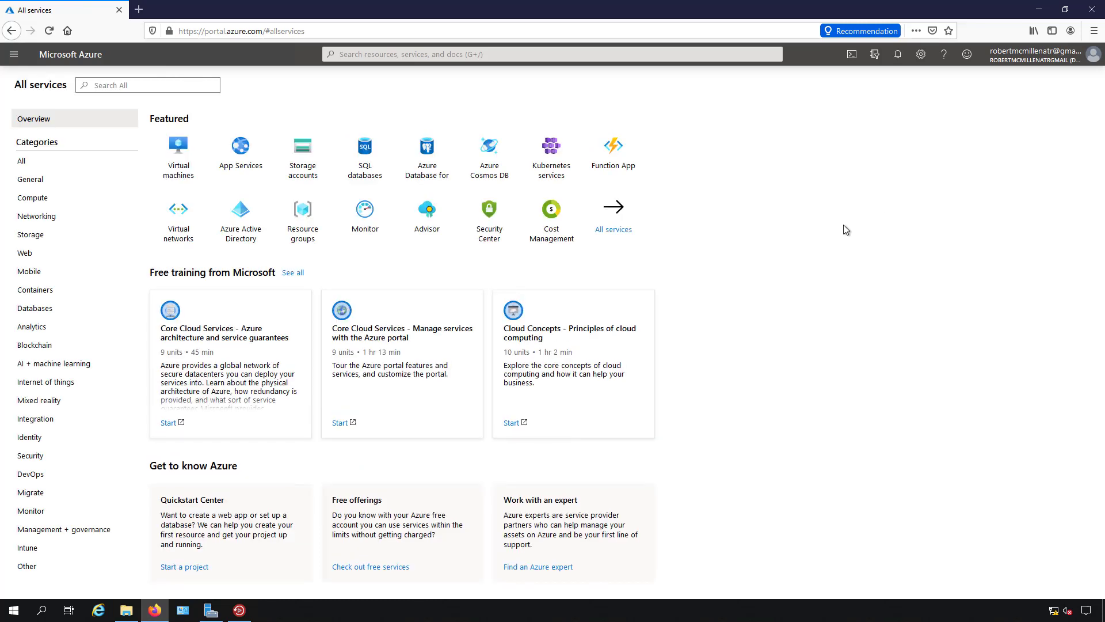
- Show the complete Azure services list and scroll down to the Storage category
left_click(619, 218)
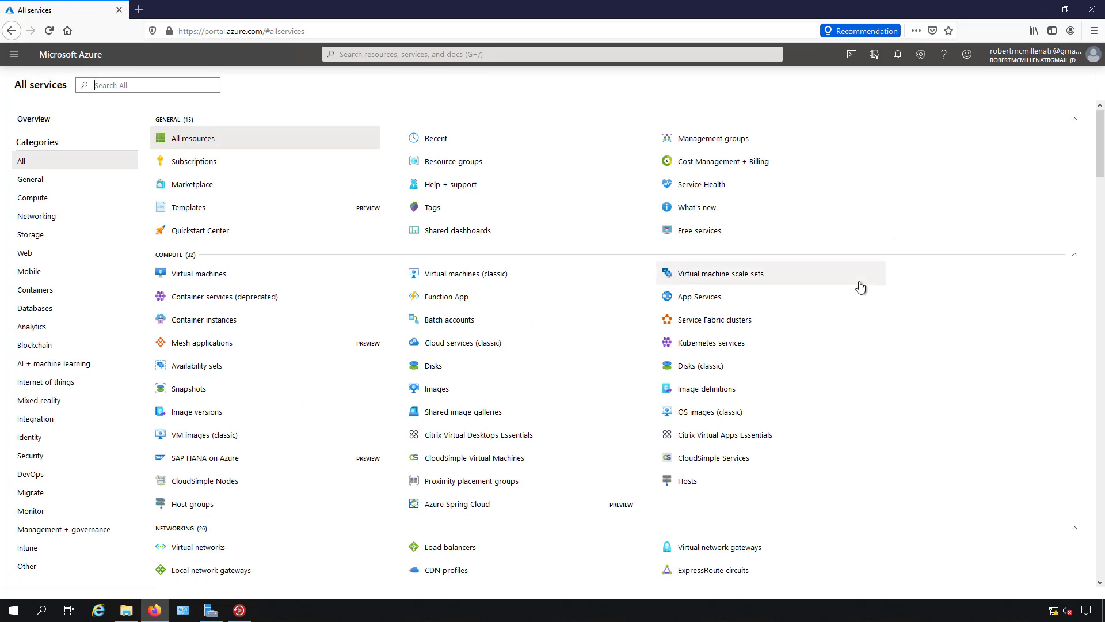
mouse_move(861, 284)
scroll(861, 284, "down", 3)
scroll(863, 290, "down", 1)
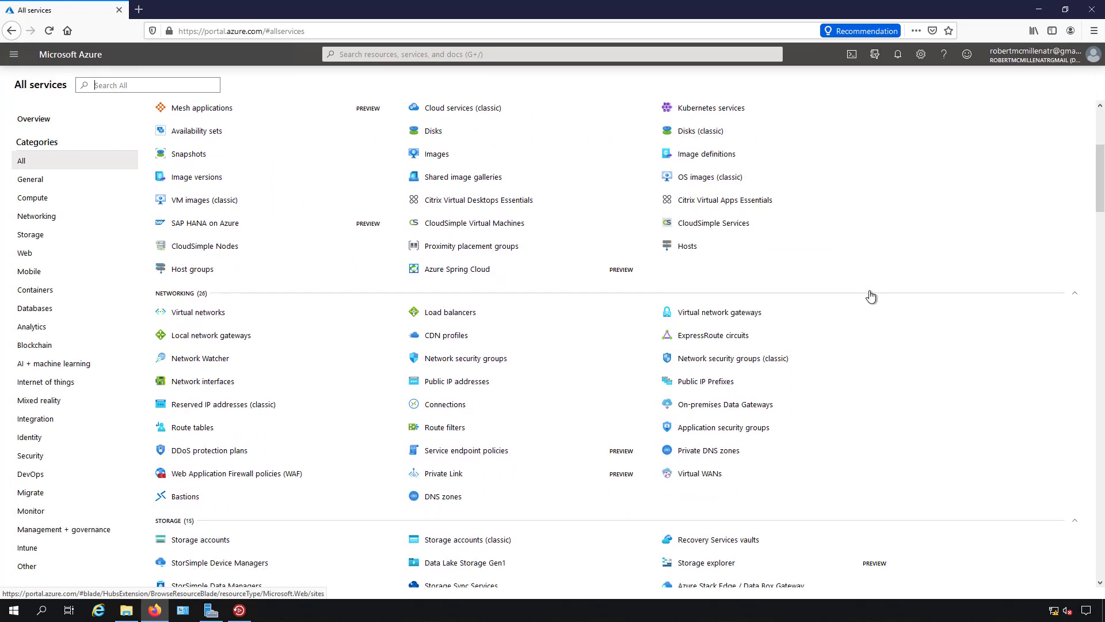
scroll(914, 313, "down", 2)
scroll(915, 317, "down", 4)
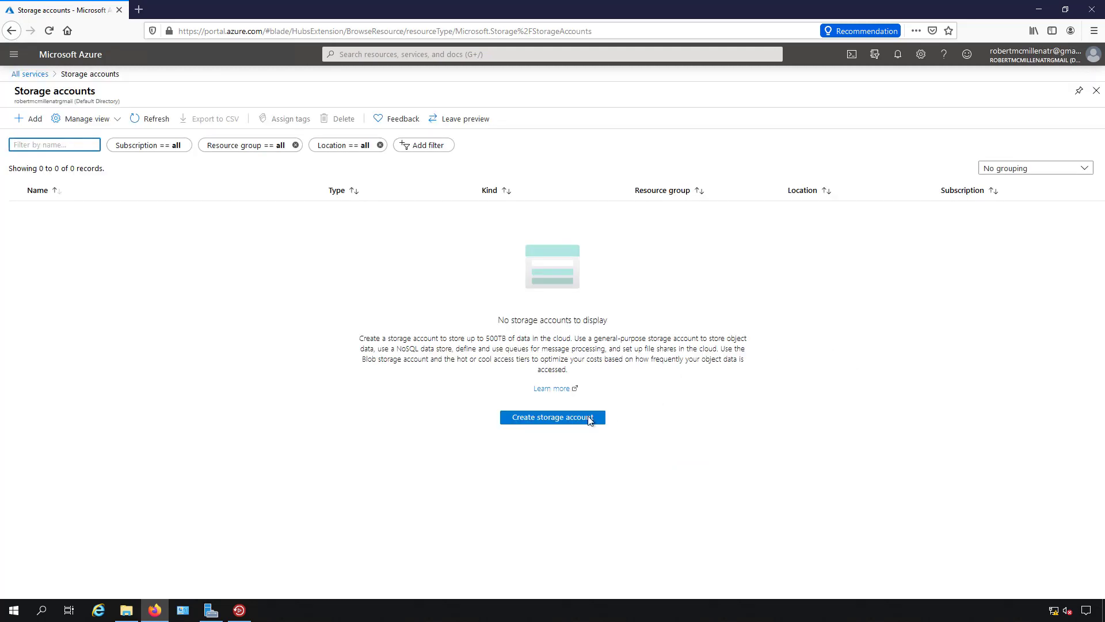
- Start a new storage account and create the resource group 'buexecstorage' for it
left_click(554, 417)
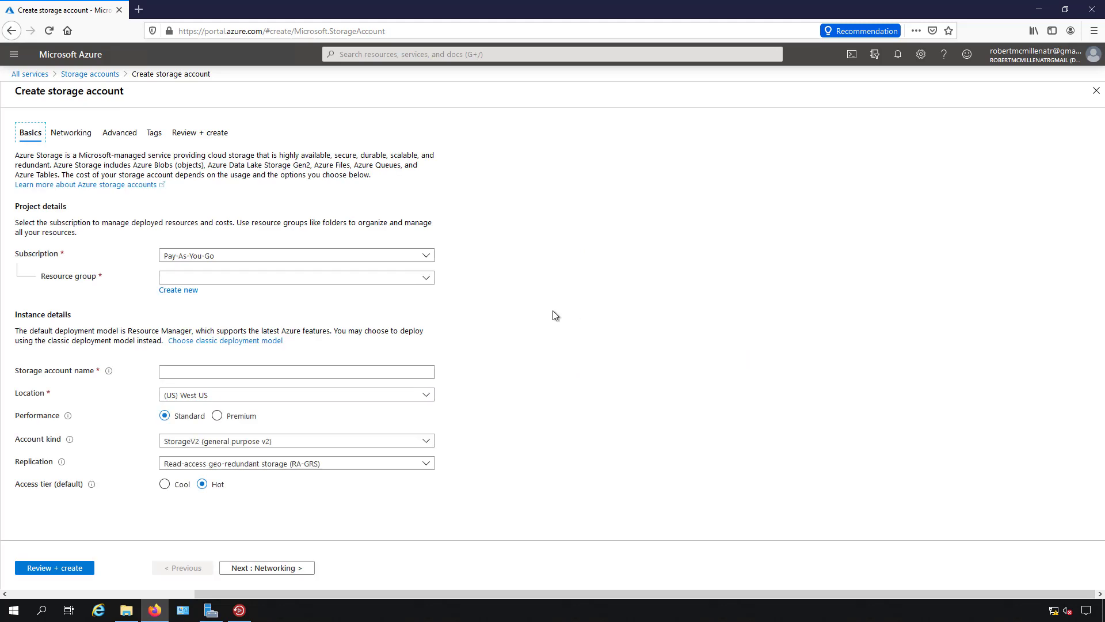
left_click(427, 281)
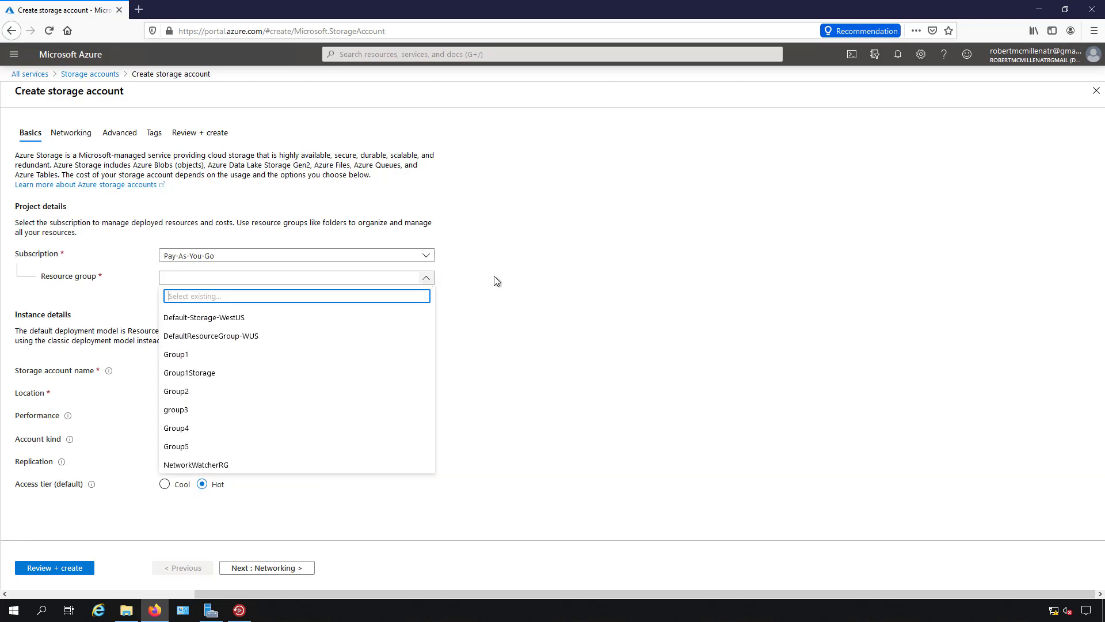
left_click(522, 281)
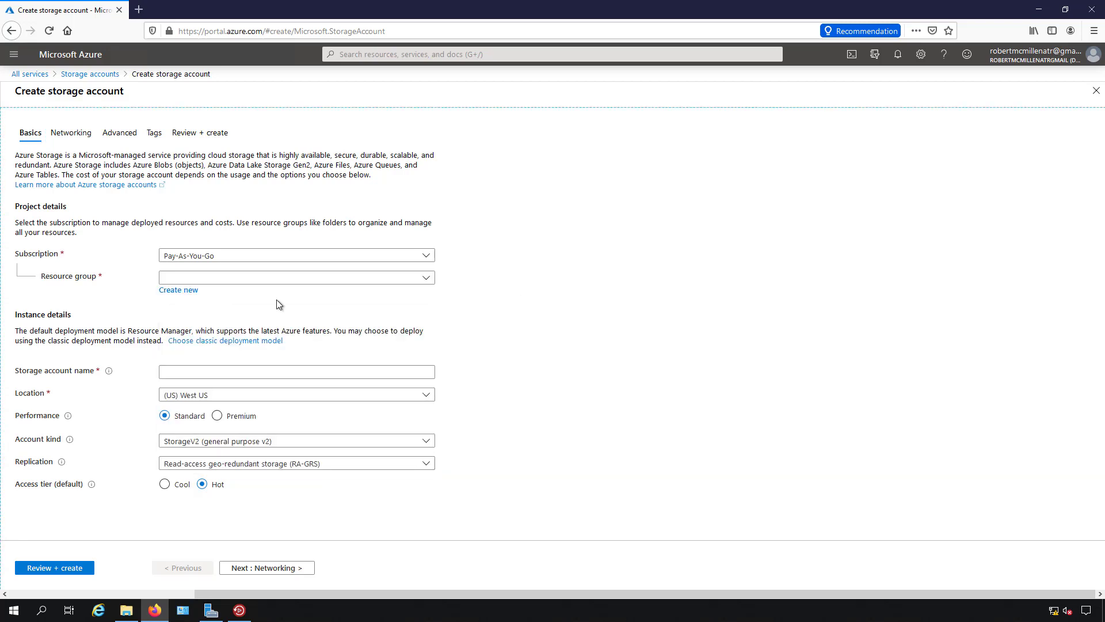
left_click(180, 289)
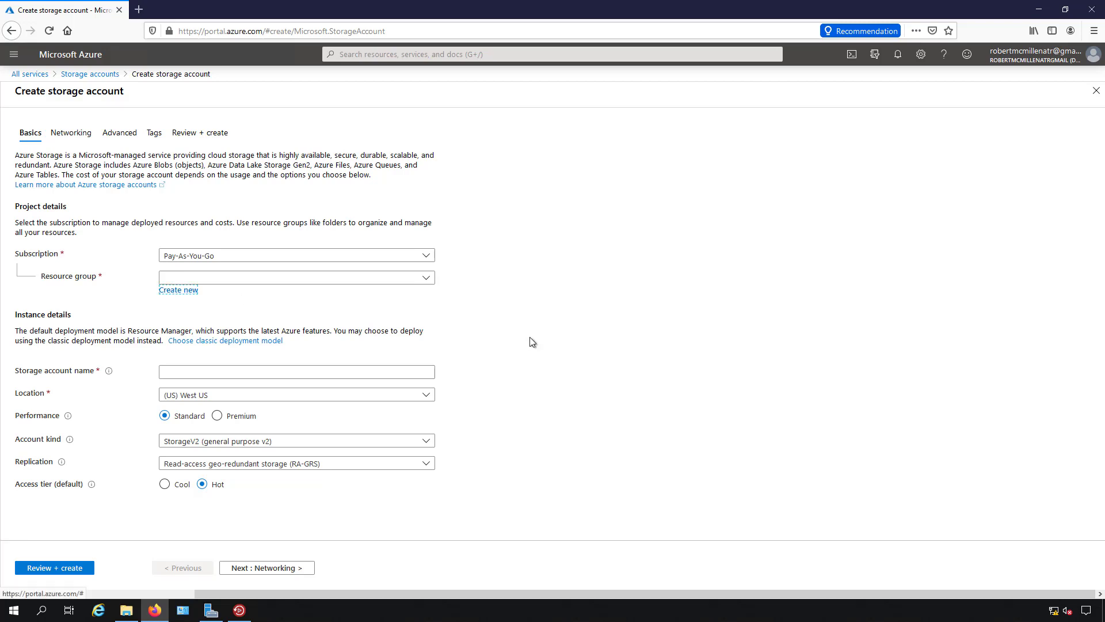
left_click(234, 381)
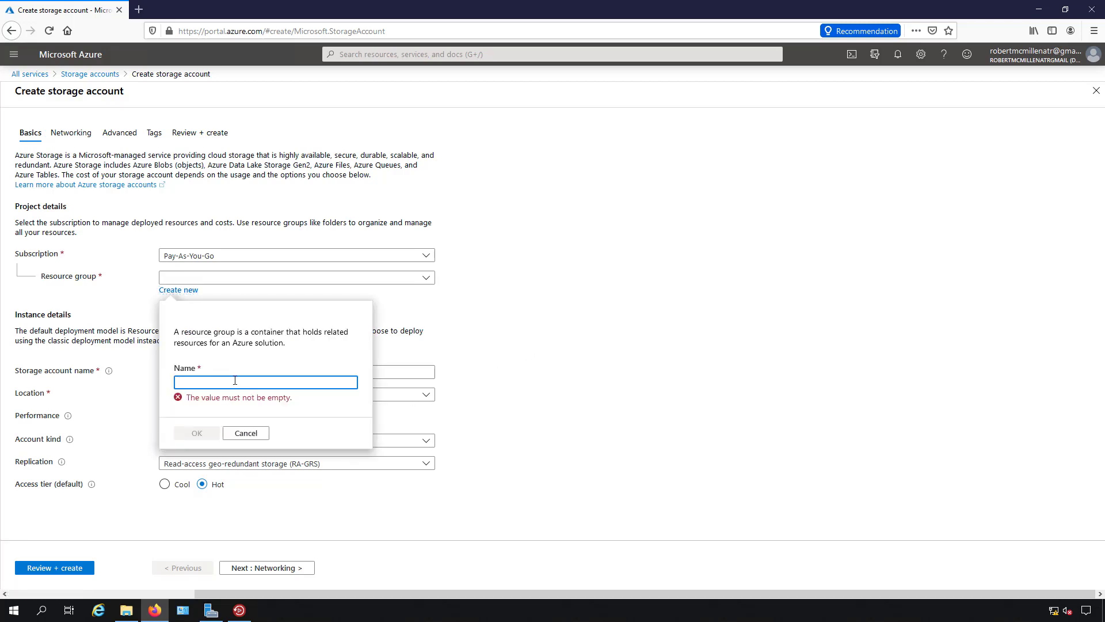
type("buexecst")
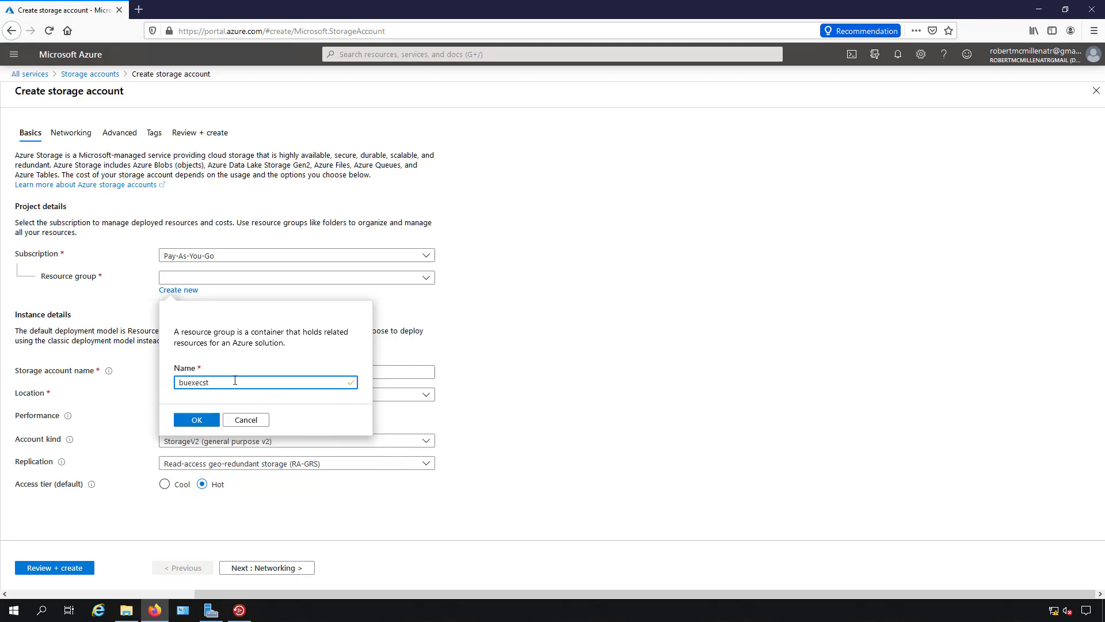
type("orage")
left_click(196, 419)
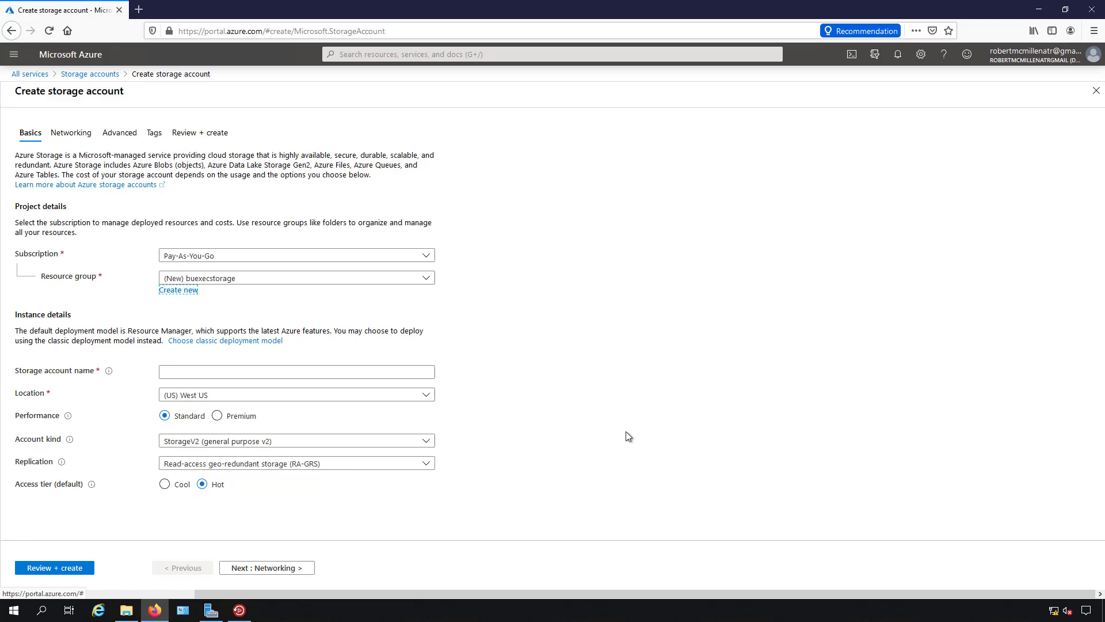
- Enter 'buexecstoragecloud' as the storage account name
left_click(367, 373)
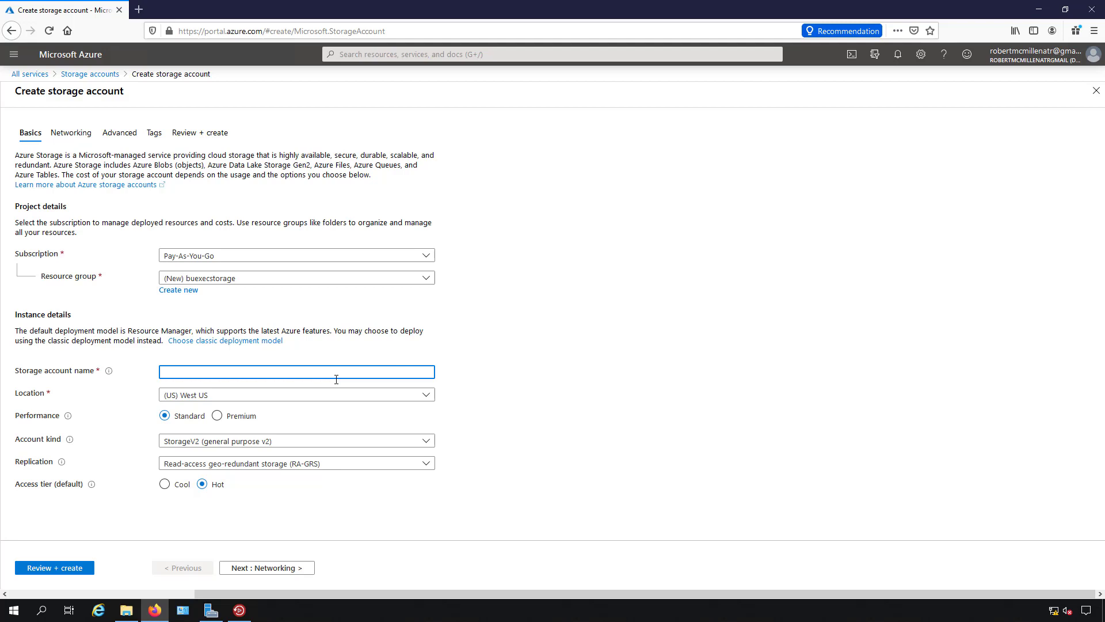
type("buexecsto")
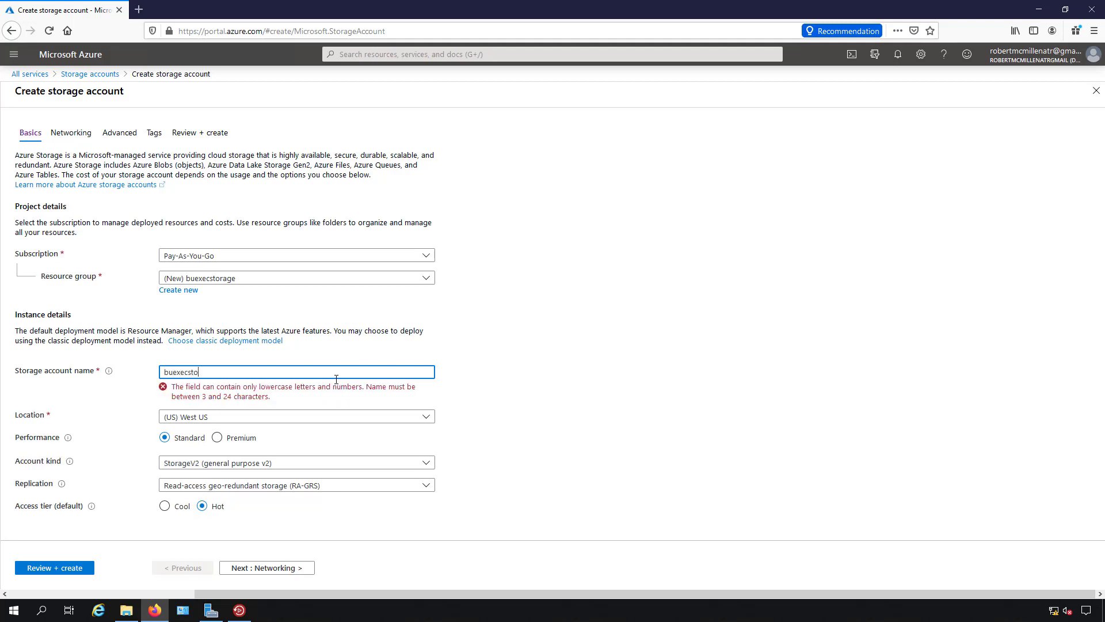
type("rage")
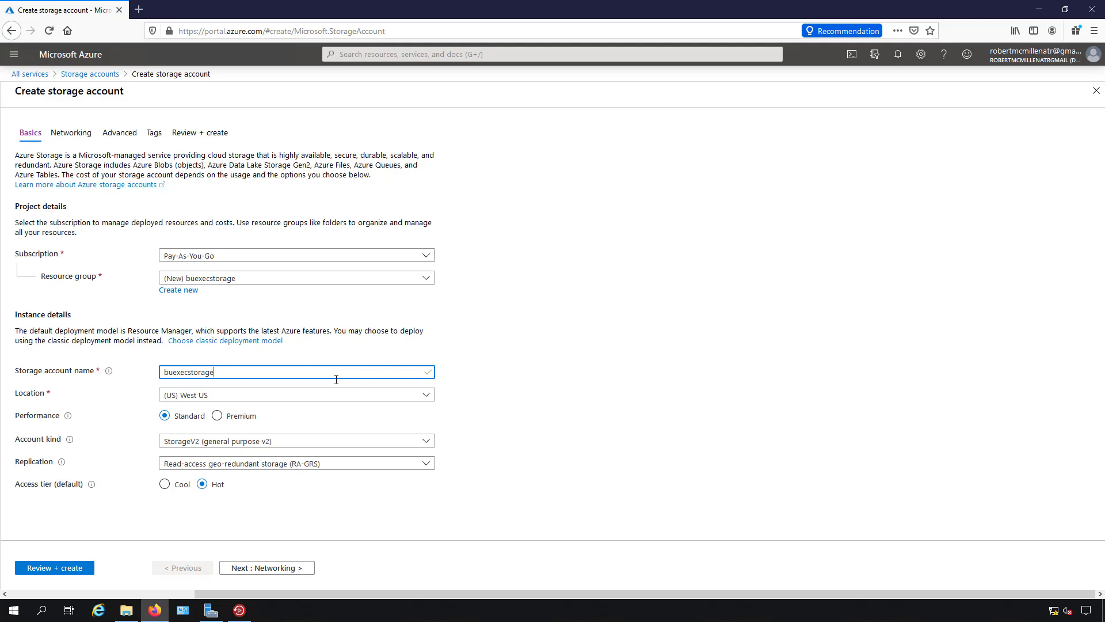
type("cloud")
left_click(463, 507)
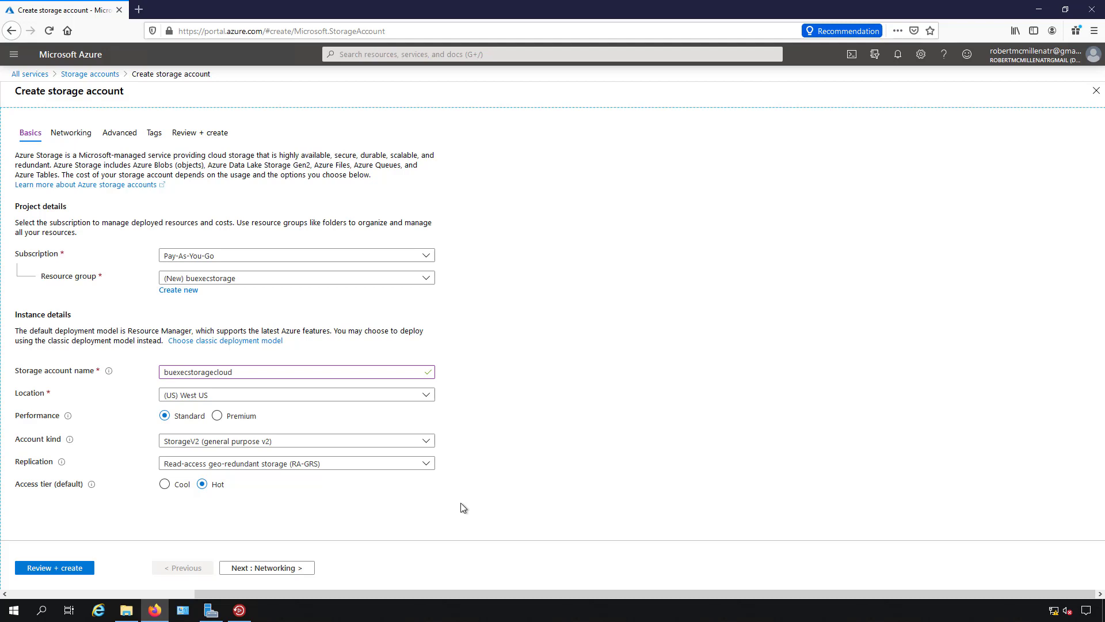
- Set the account kind to BlobStorage and the default access tier to Cool
left_click(427, 442)
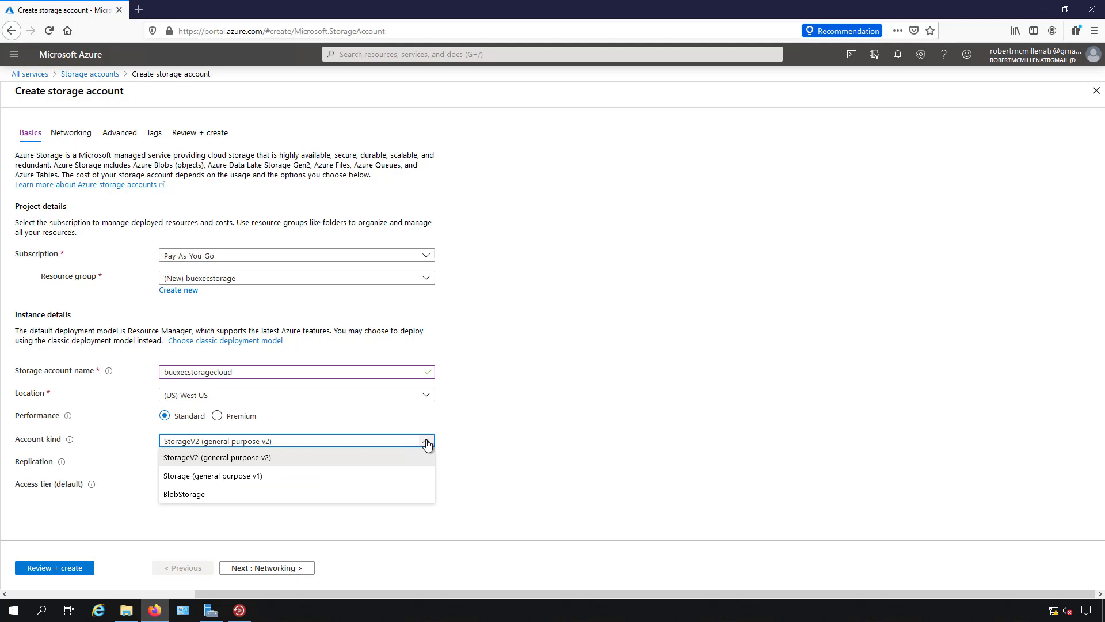
left_click(238, 495)
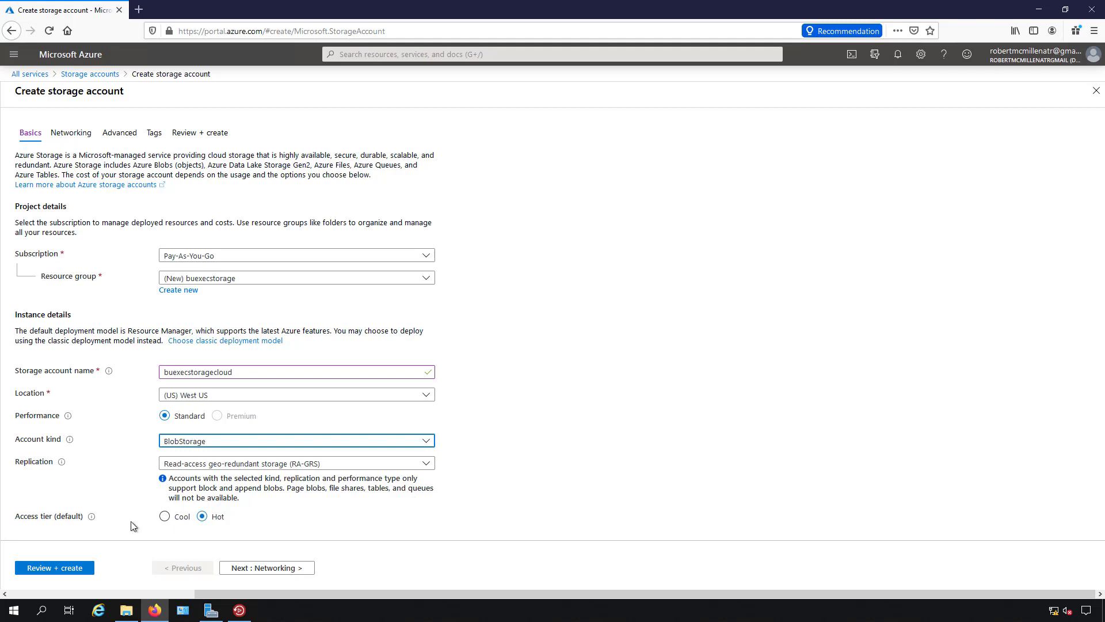
left_click(166, 516)
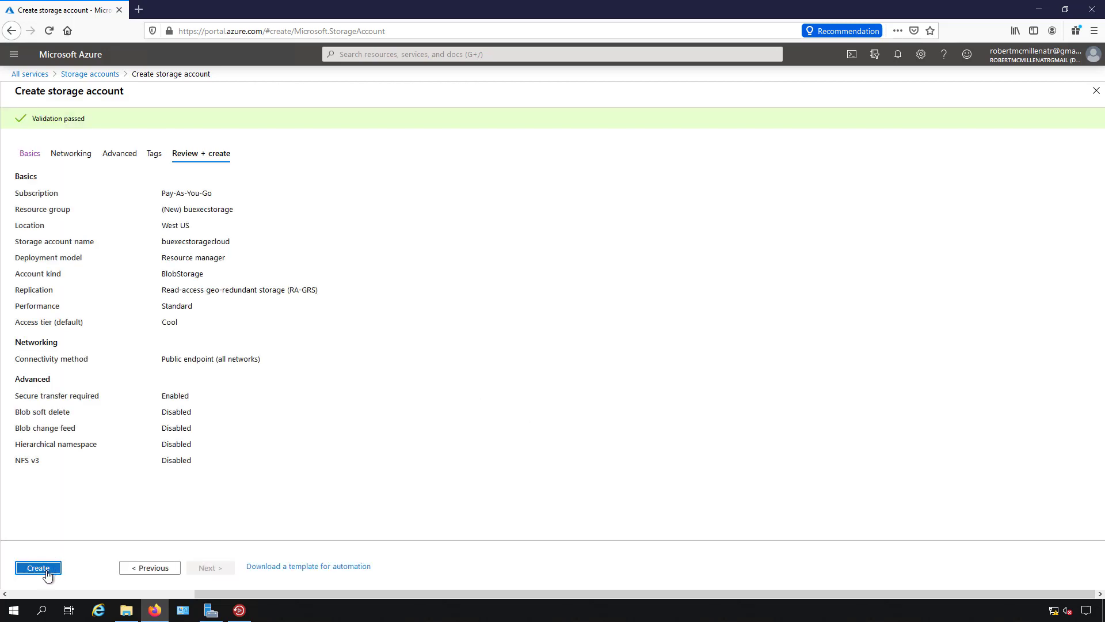
- Create the storage account and select the deploying buexecstoragecloud name for copying
left_click(17, 569)
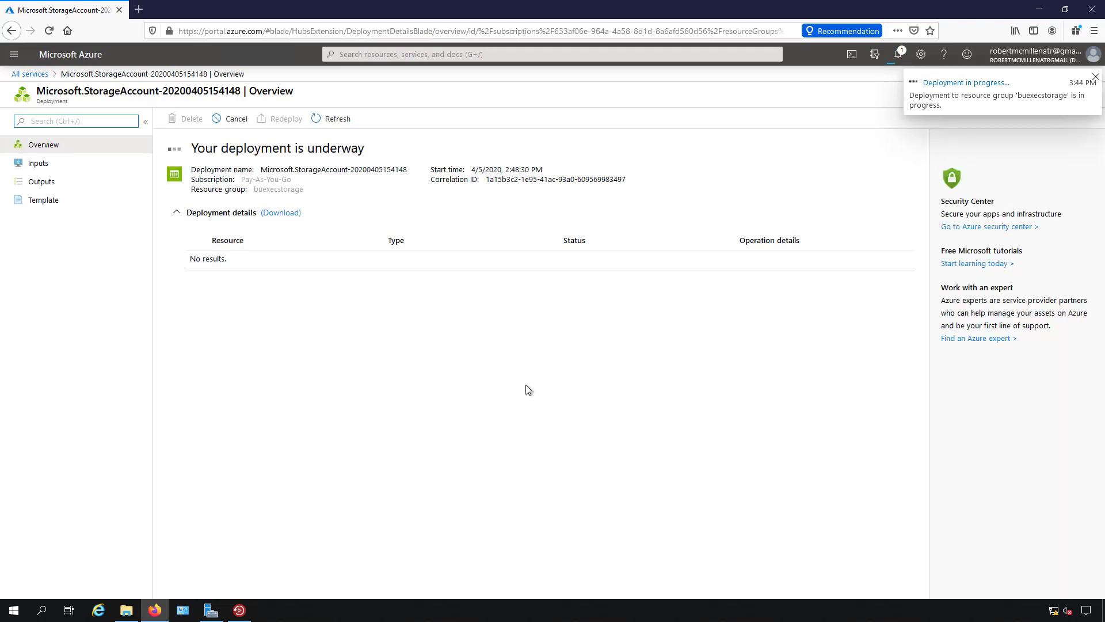
left_click(269, 263)
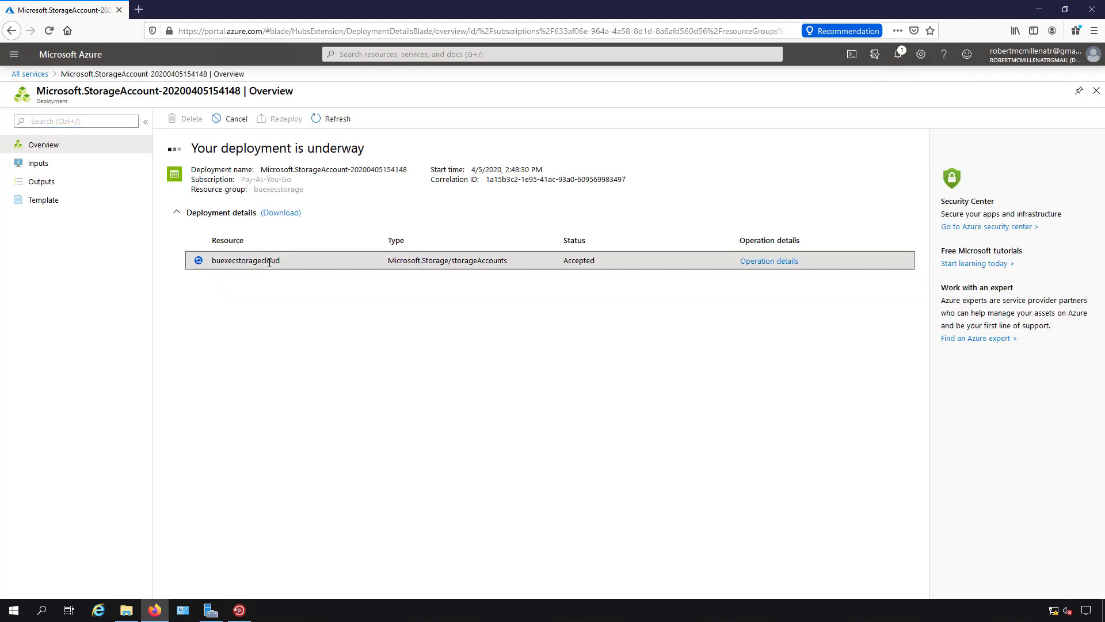
double_click(268, 261)
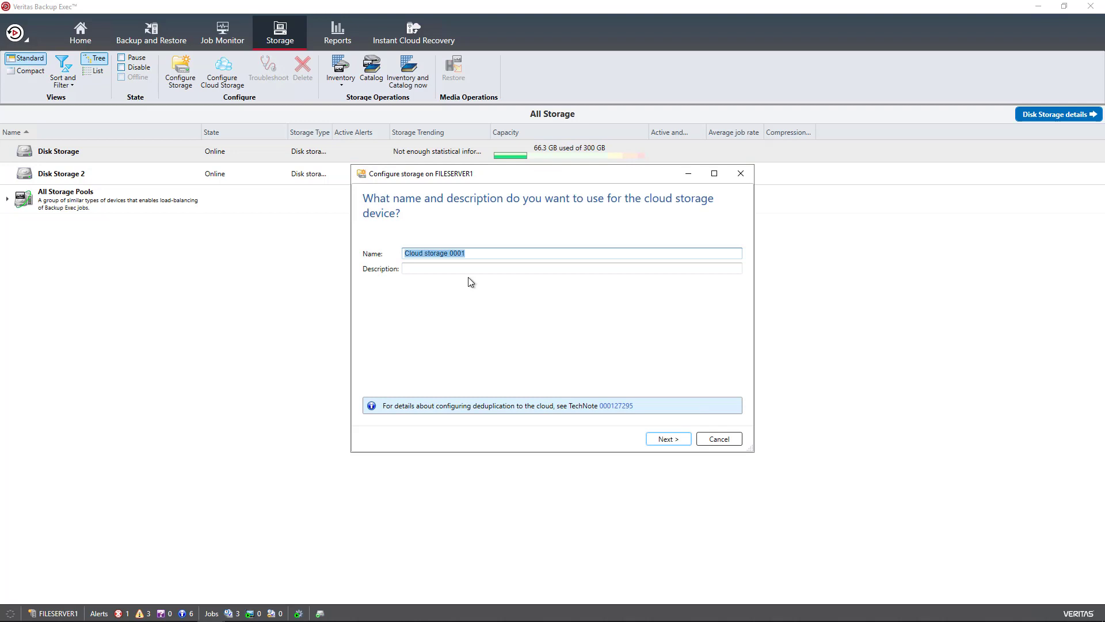
- Name the cloud storage device 'Azure Storage' and pick Azure as the provider
type("Azure Storage")
left_click(657, 438)
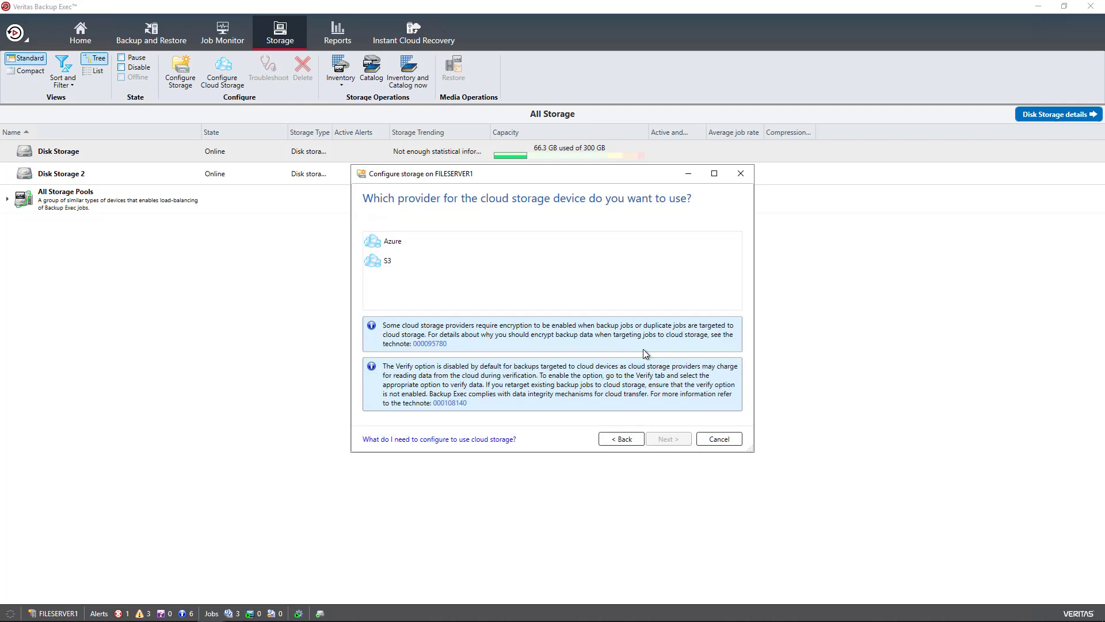
left_click(467, 242)
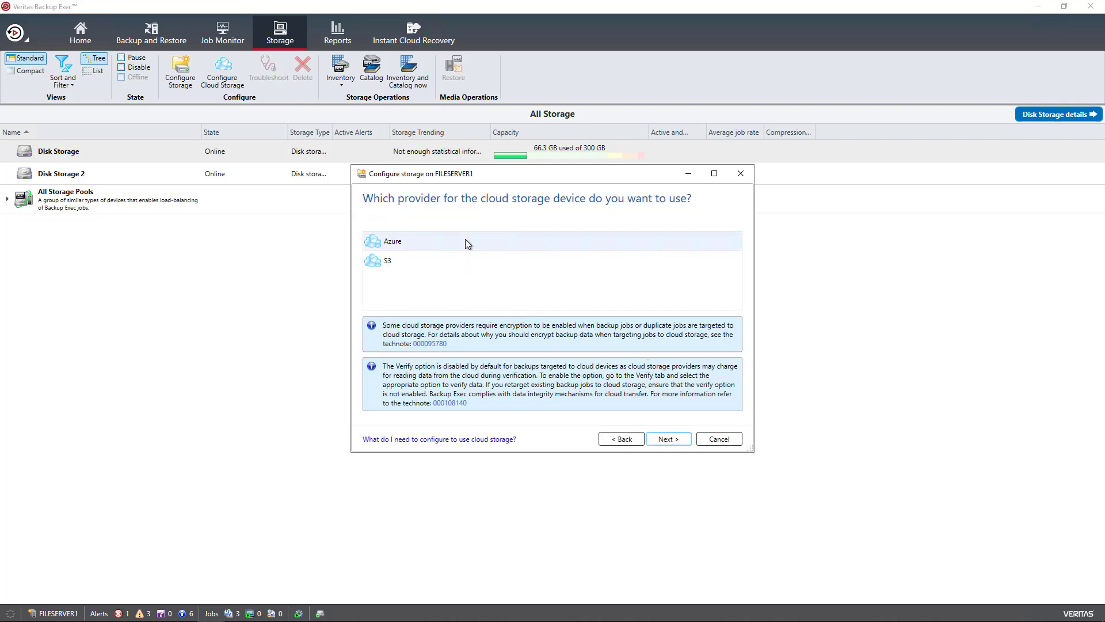
- Set the Cloud storage option on the connection information page to standard Azure
left_click(670, 440)
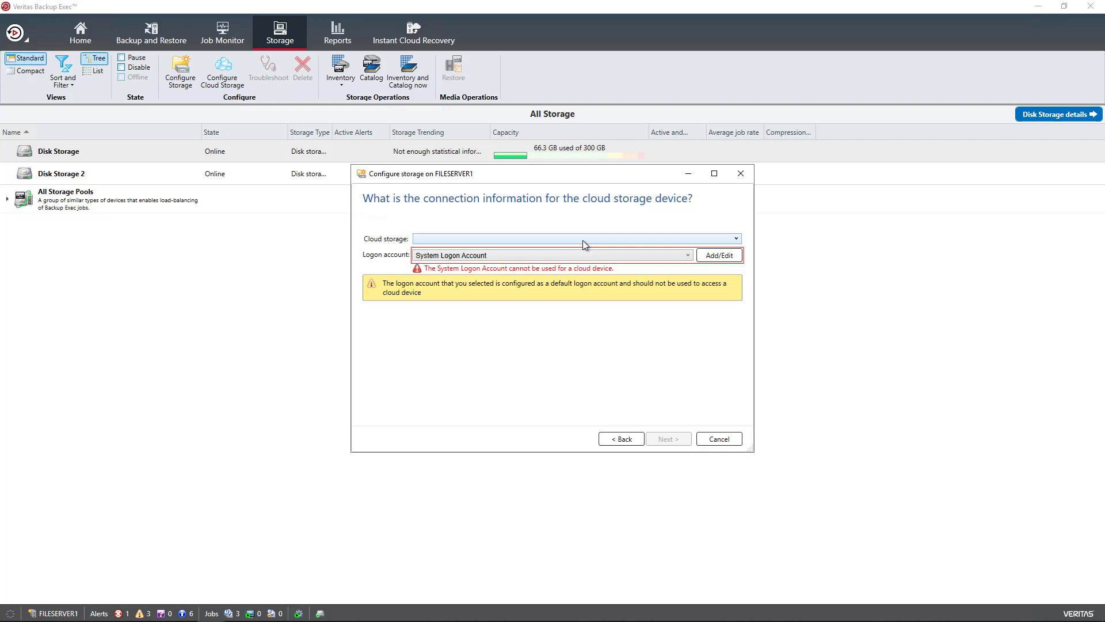
left_click(582, 240)
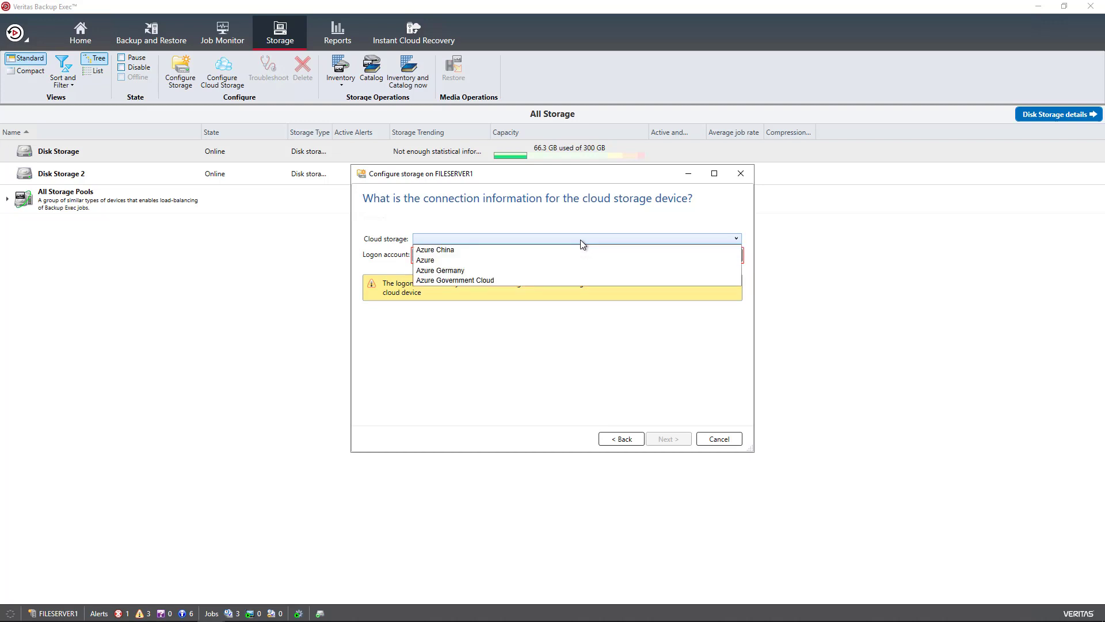
left_click(436, 262)
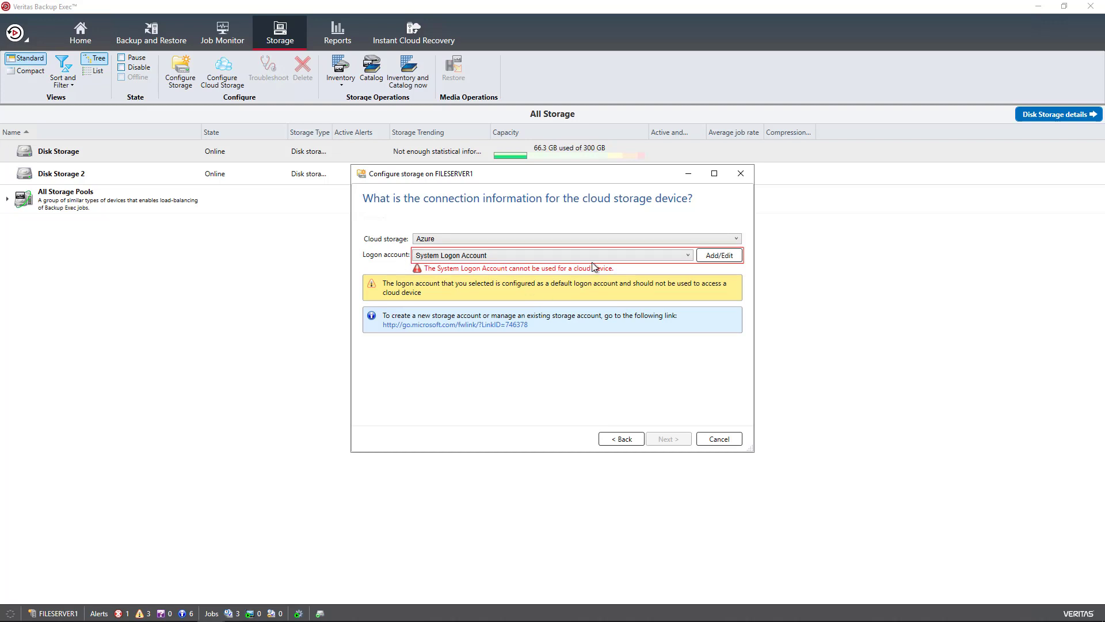
- Open the logon account list and start adding a new logon account
left_click(719, 259)
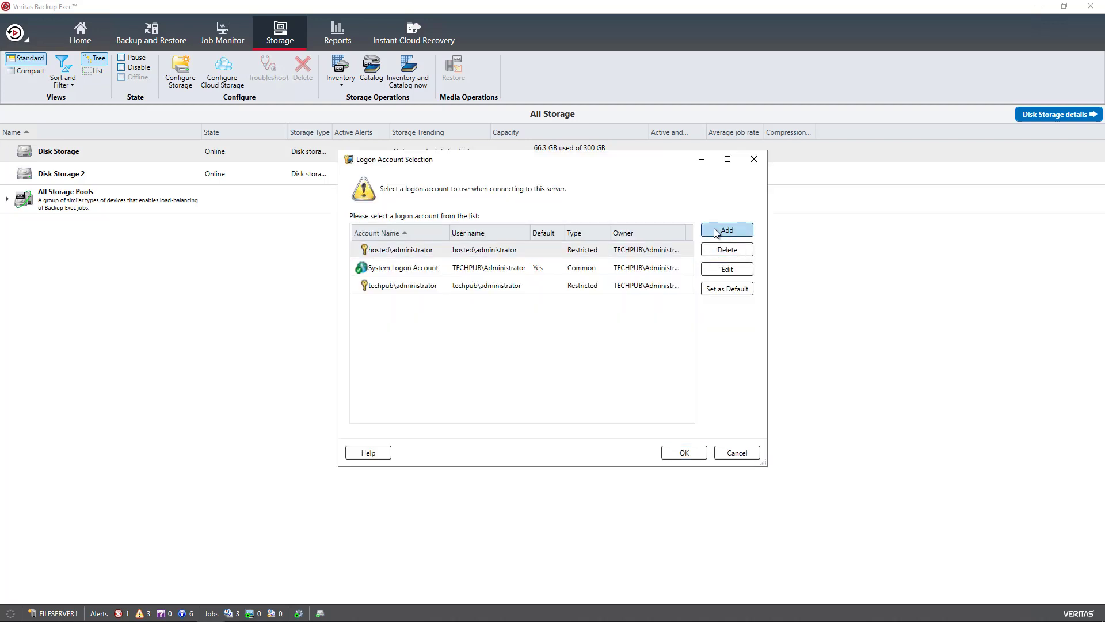
left_click(717, 232)
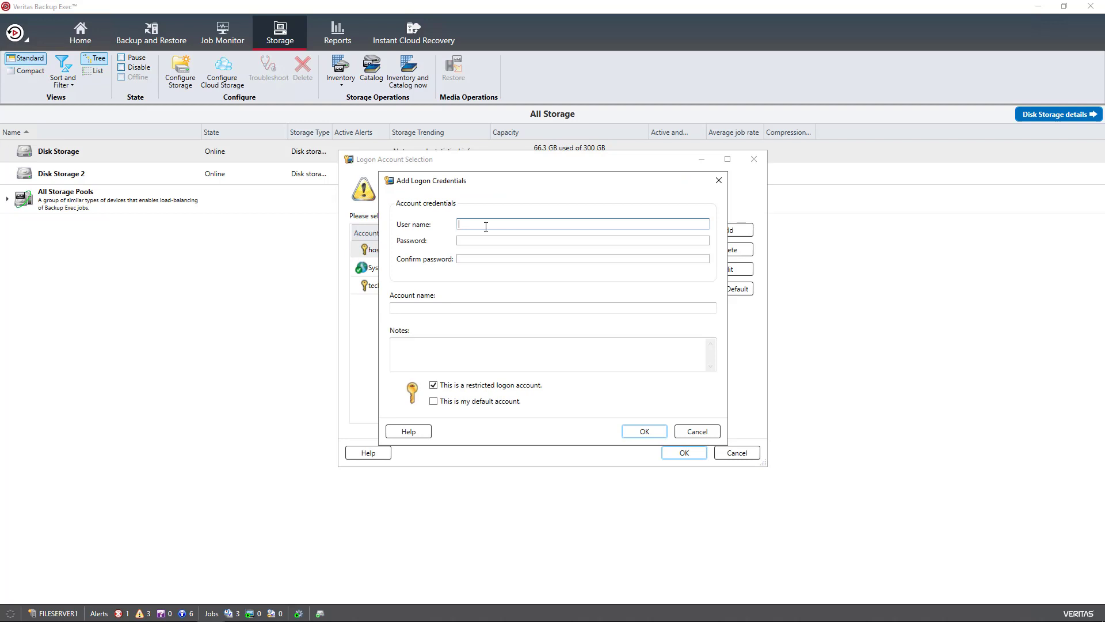
- Switch to the Access keys page in Firefox and copy the buexecstoragecloud account name
mouse_move(268, 618)
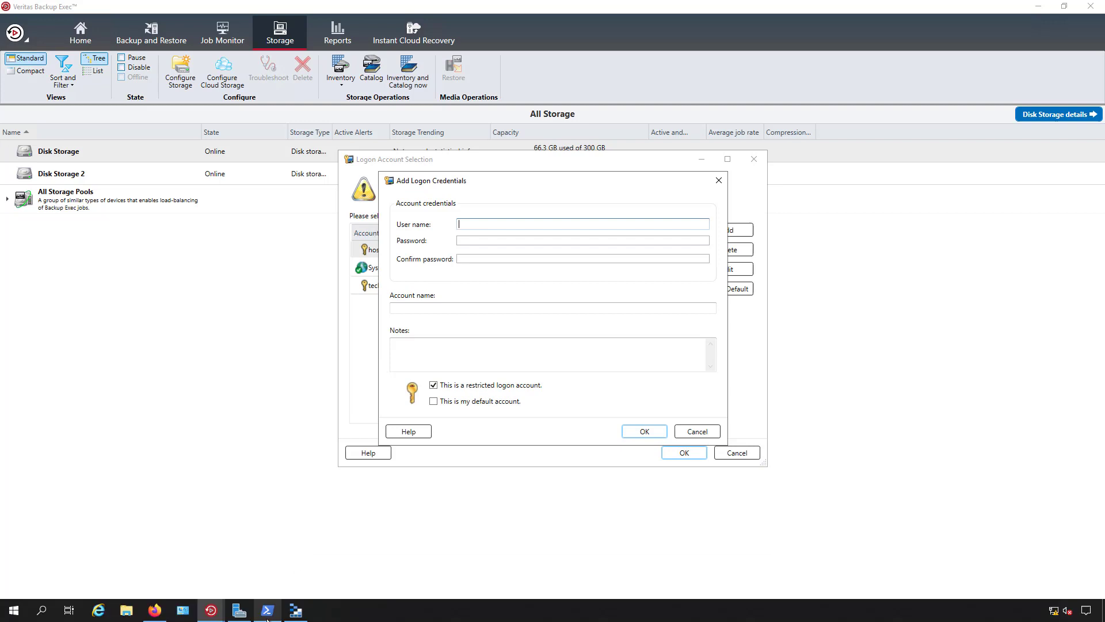
left_click(154, 610)
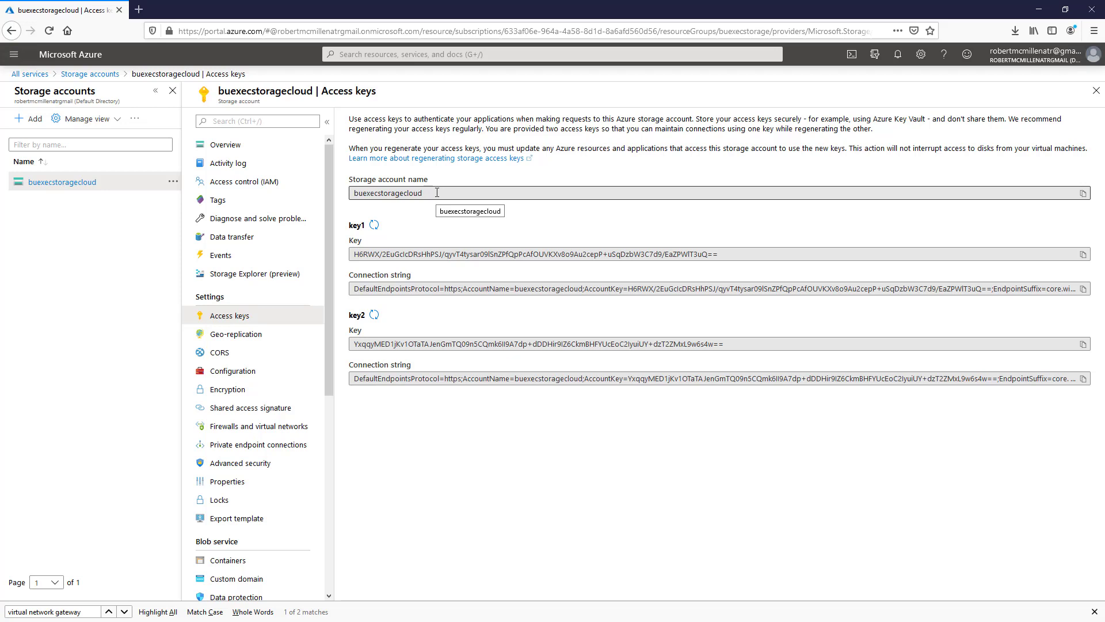
left_click_drag(437, 193, 338, 201)
key("ctrl+c")
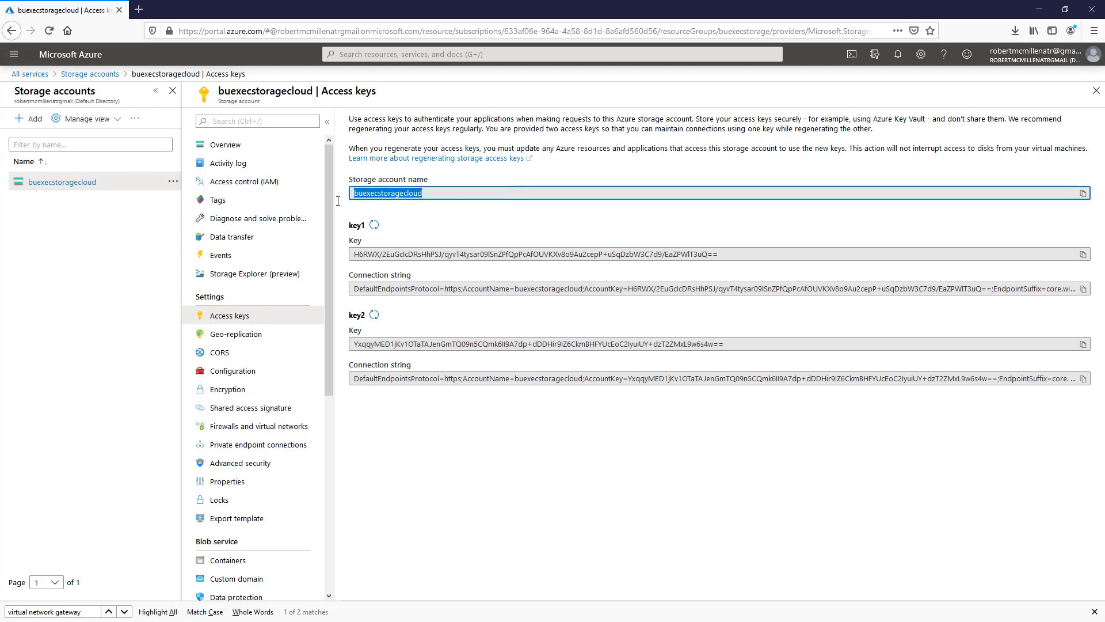
right_click(382, 194)
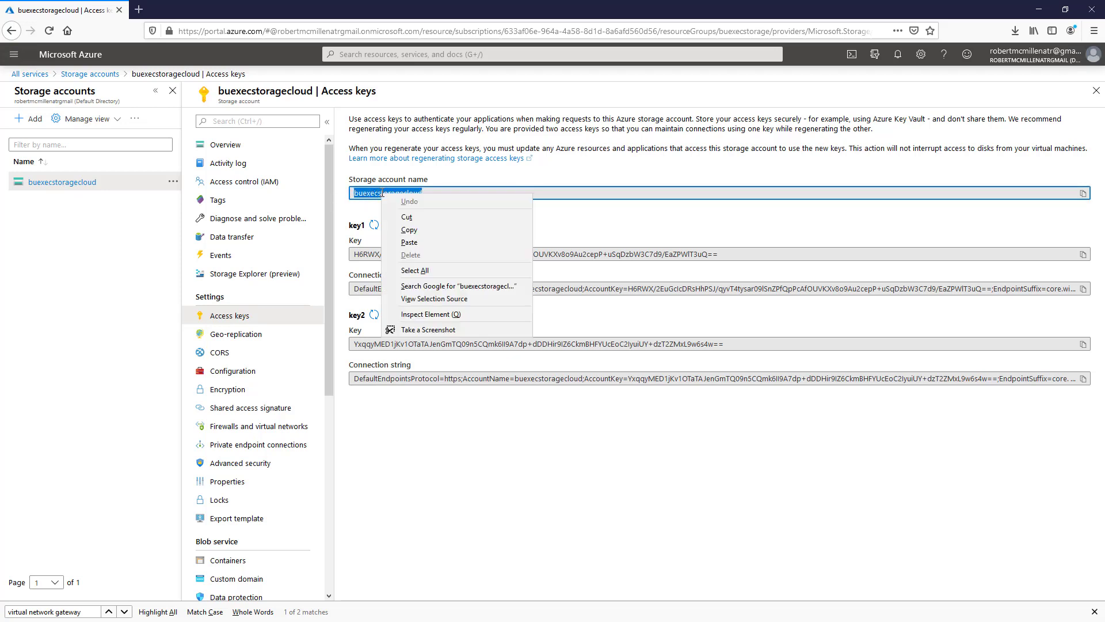
left_click(409, 229)
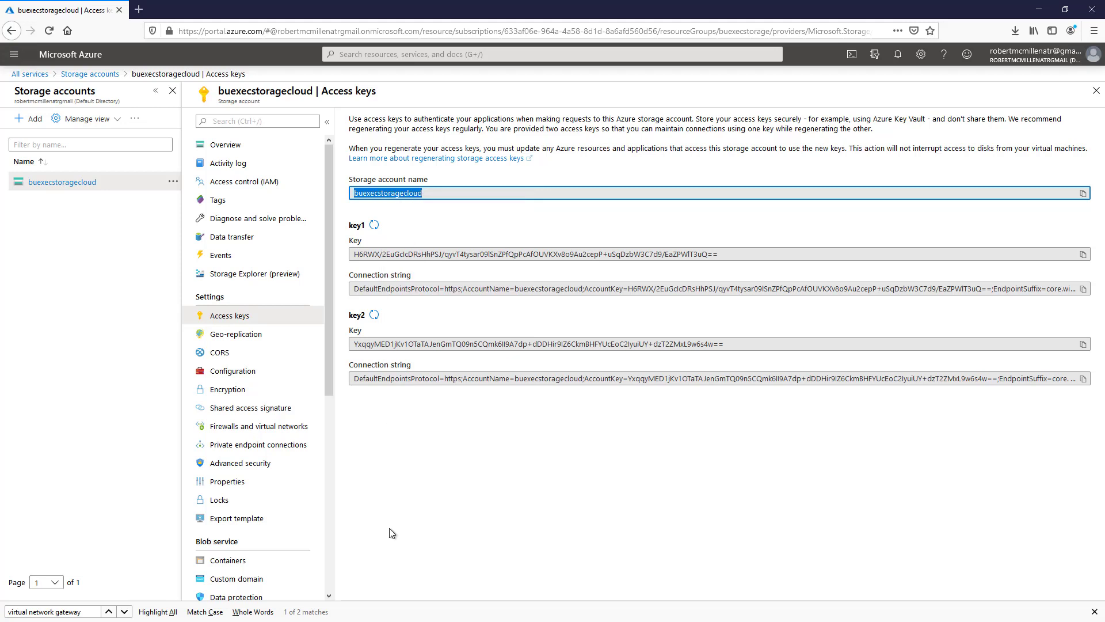
left_click(407, 578)
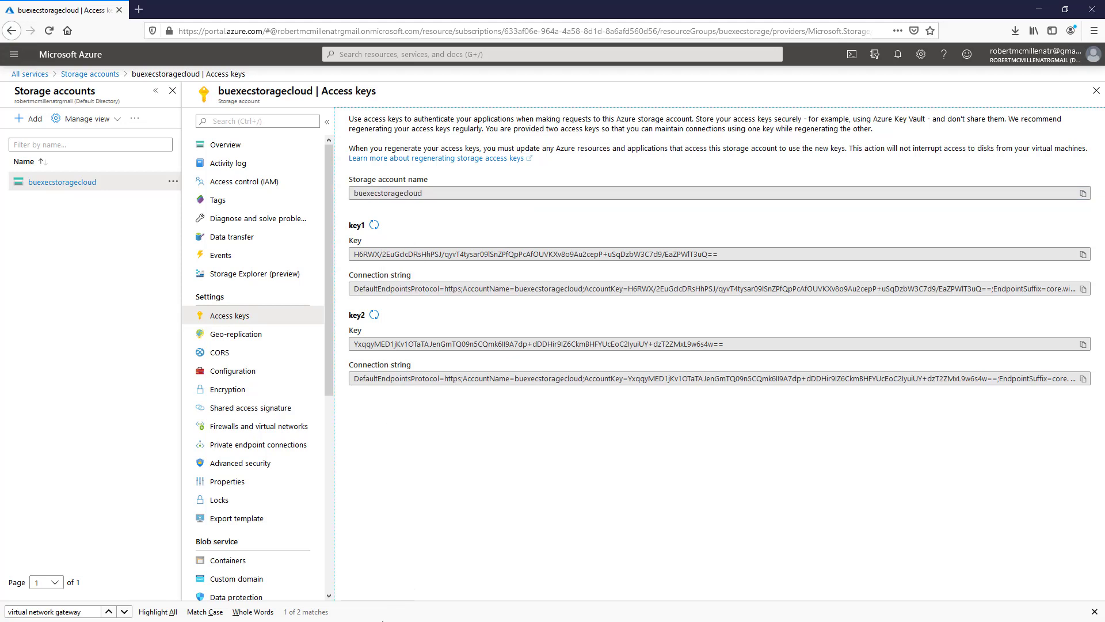
- Paste buexecstoragecloud into the Backup Exec logon's User name field
left_click(1039, 9)
right_click(490, 222)
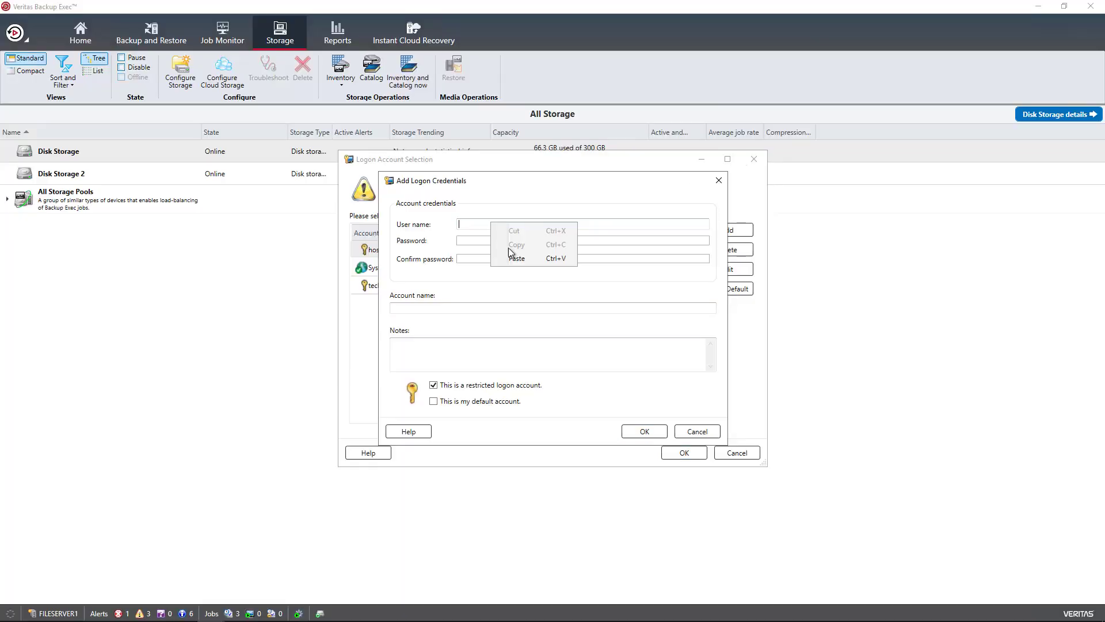
left_click(519, 257)
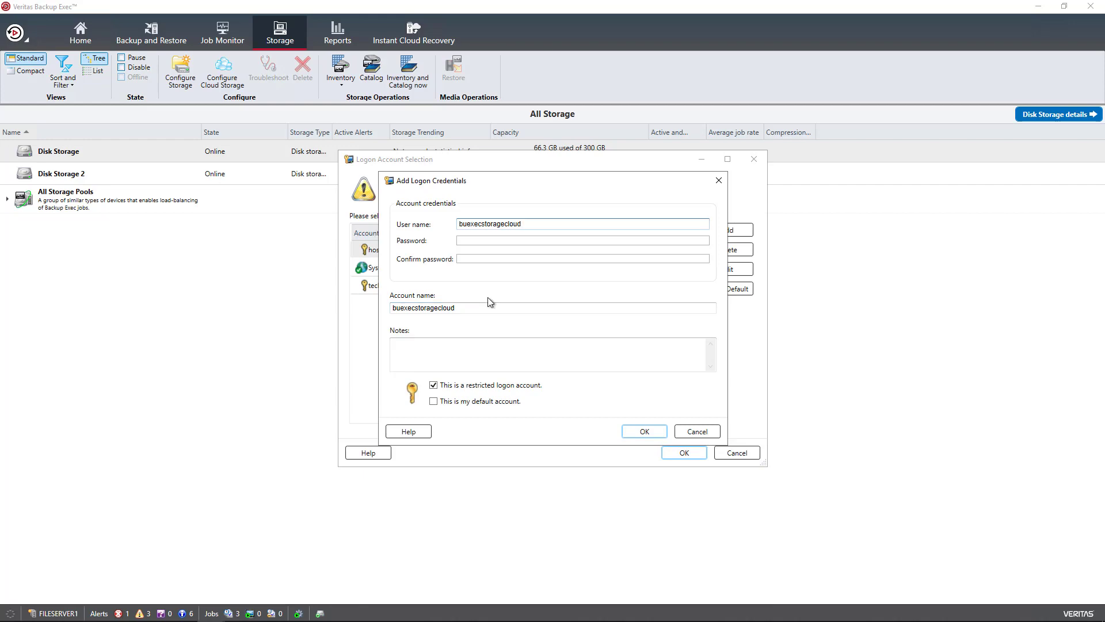
- Copy the storage account's key1 access key from the Azure access keys page
mouse_move(335, 616)
left_click(155, 611)
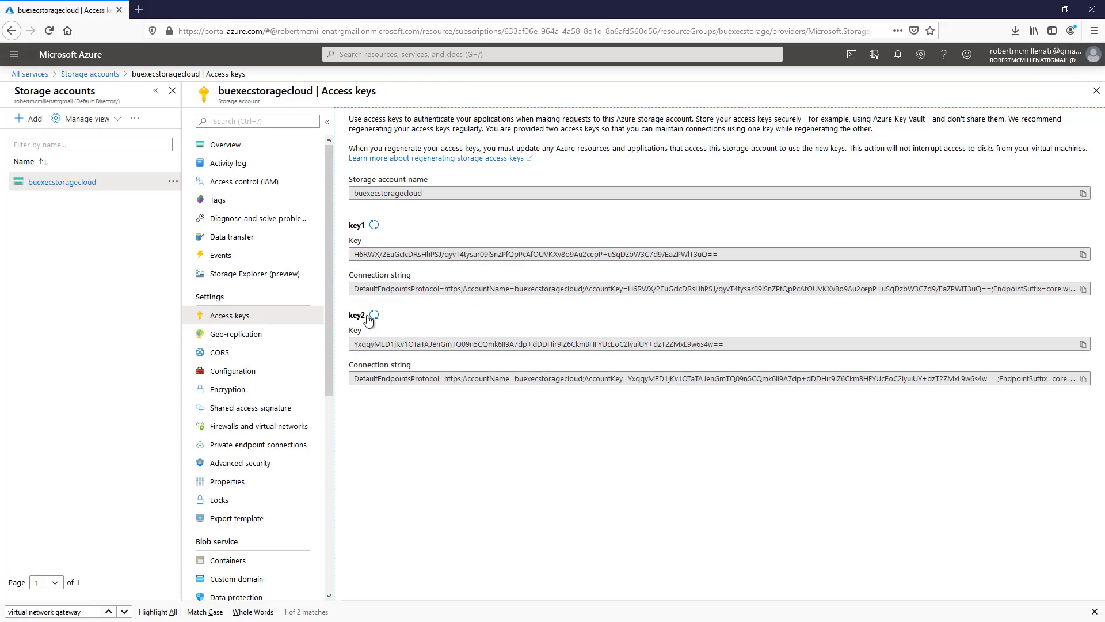
left_click(1083, 254)
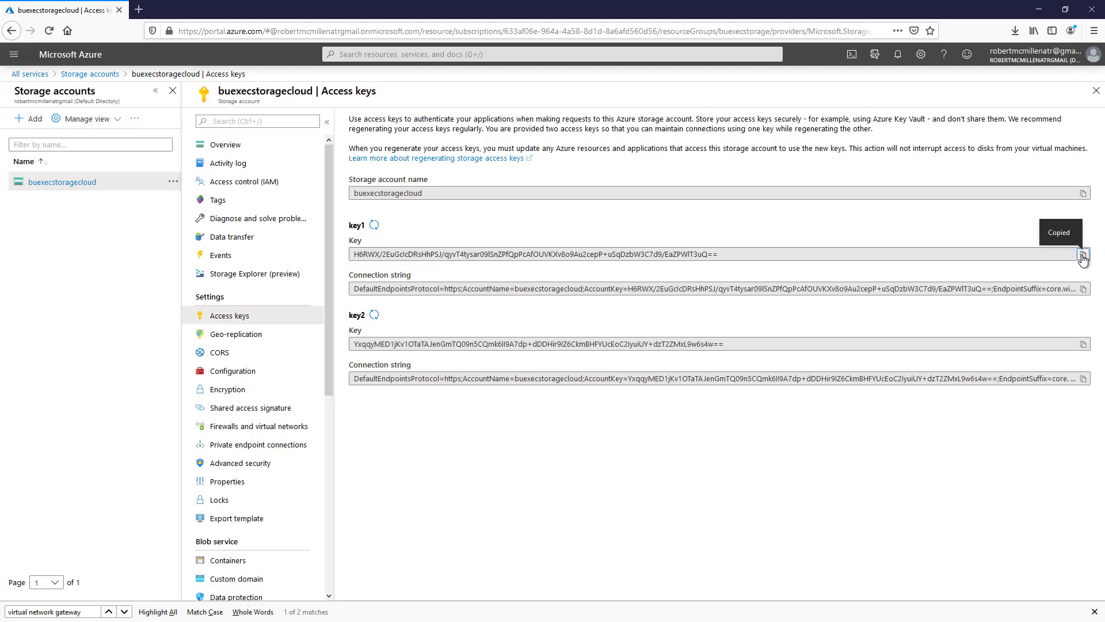
- Paste the key1 access key into Password and Confirm password, and uncheck the restricted logon option
left_click(1039, 10)
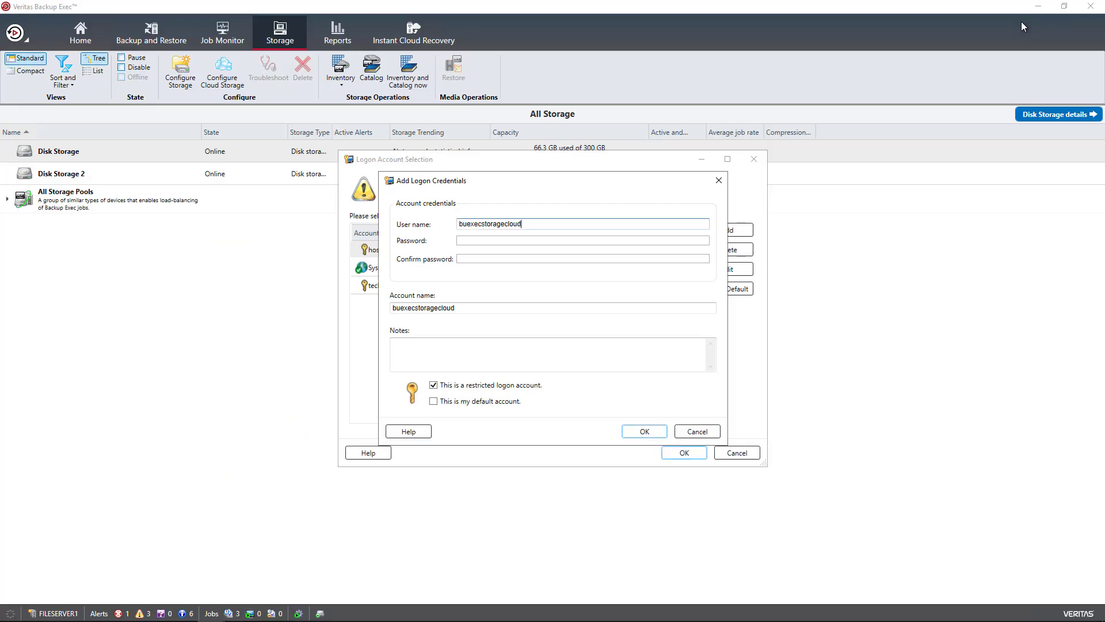
right_click(472, 240)
left_click(499, 277)
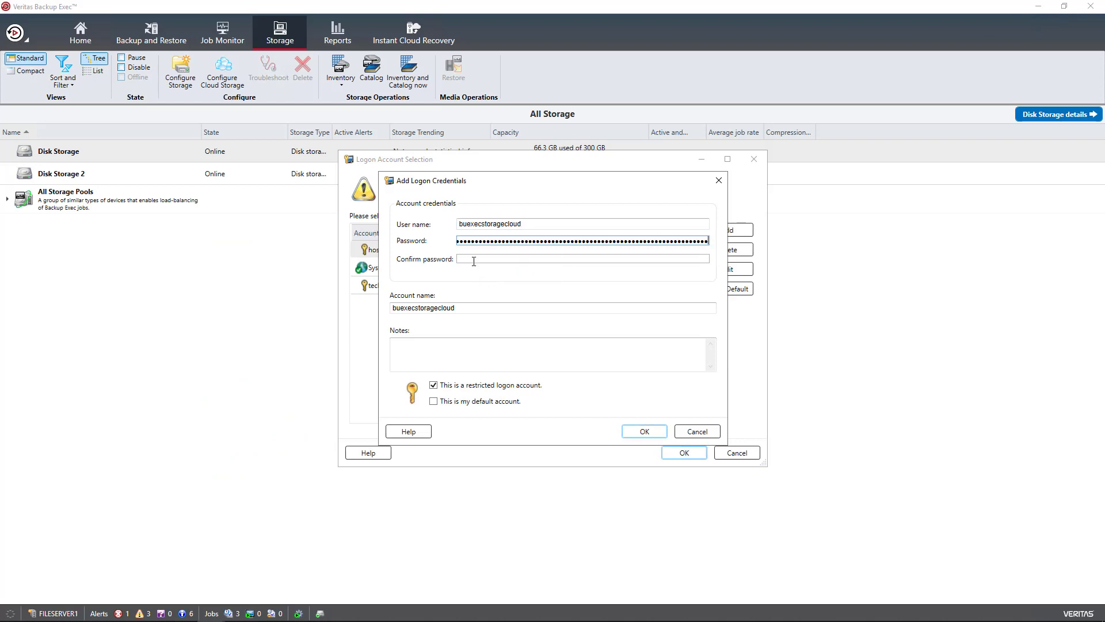
right_click(473, 259)
left_click(496, 294)
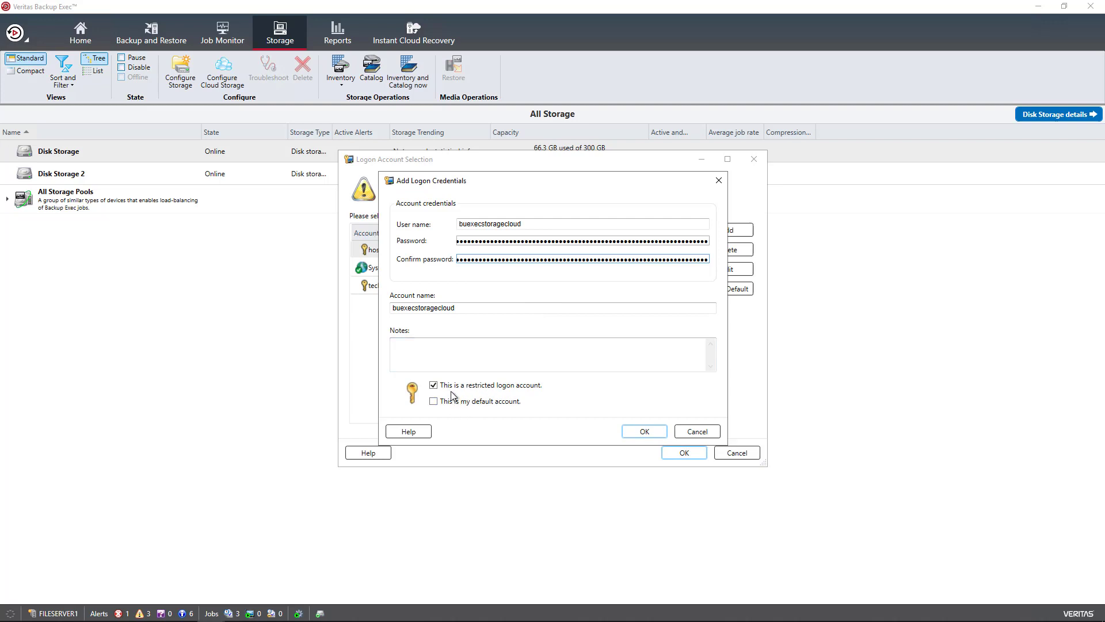
left_click(434, 386)
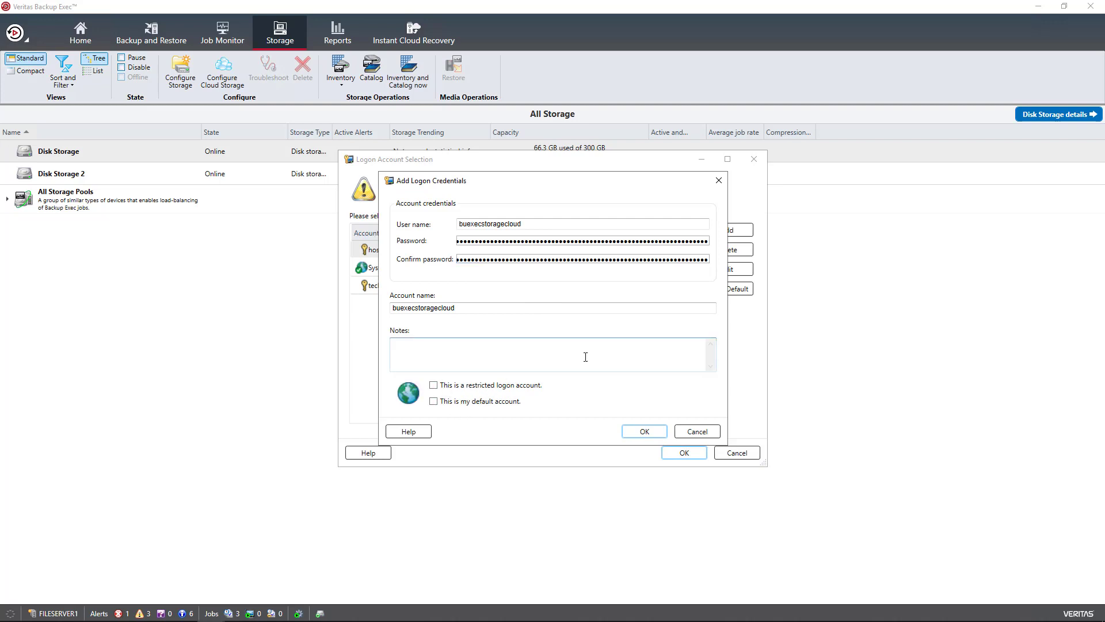
- Save the buexecstoragecloud logon, select it for the Azure connection, and continue the wizard
left_click(640, 432)
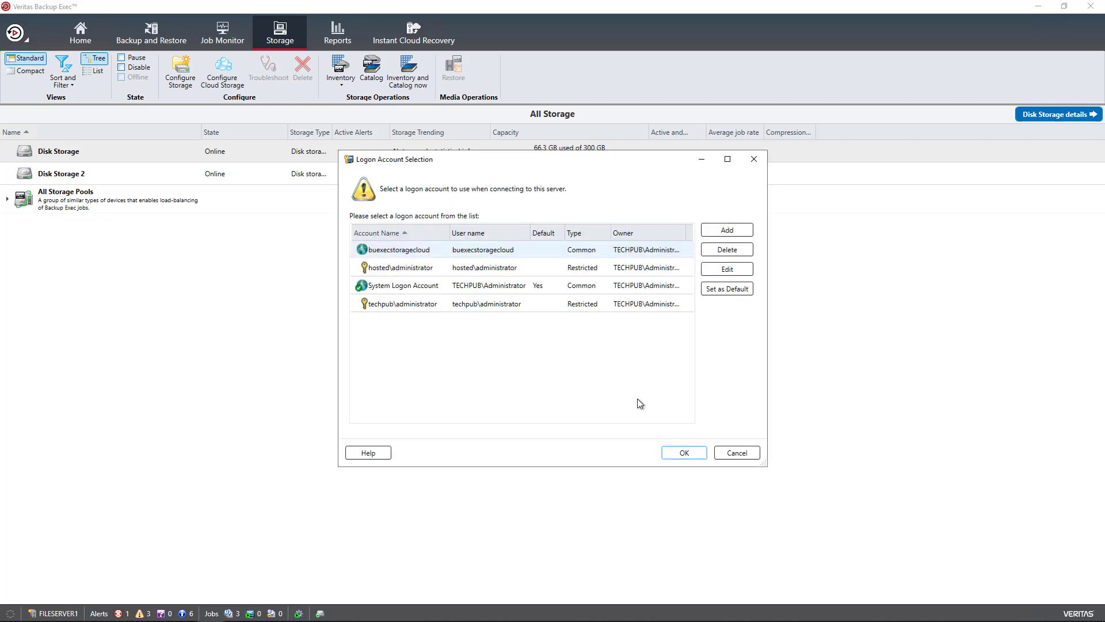
left_click(684, 452)
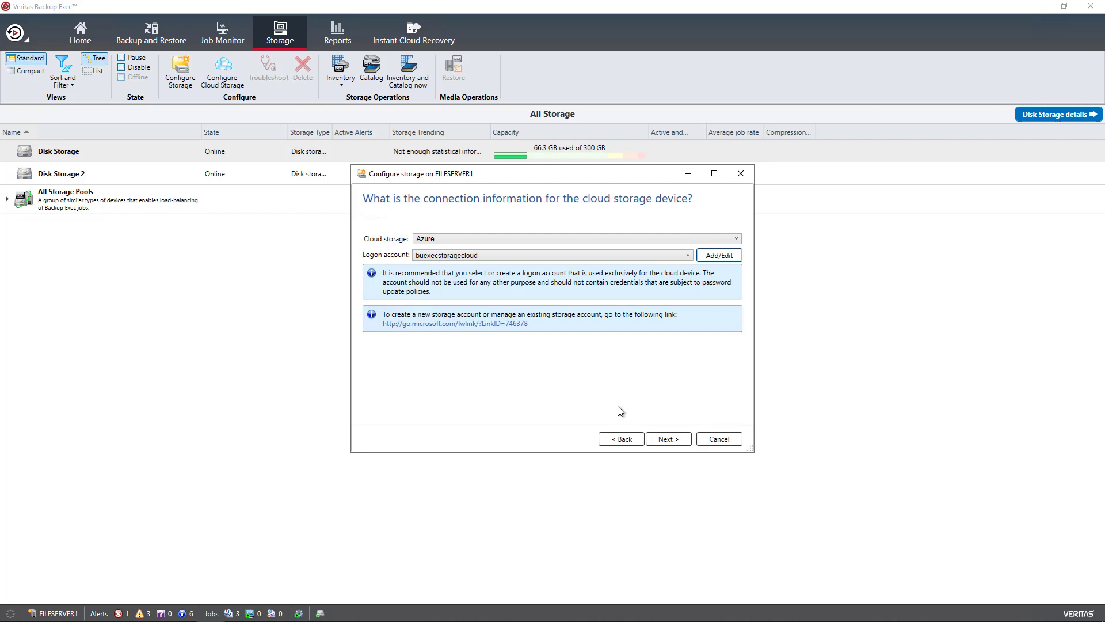
left_click(669, 443)
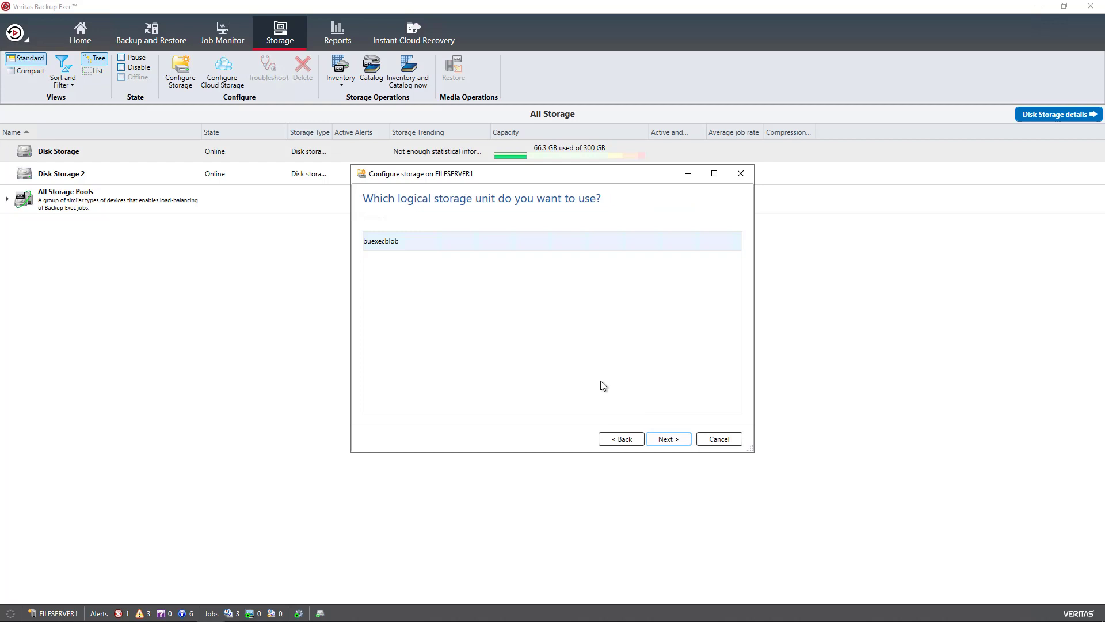
- Accept the buexecblob storage unit and 2 concurrent operations, then finish creating the device
left_click(666, 439)
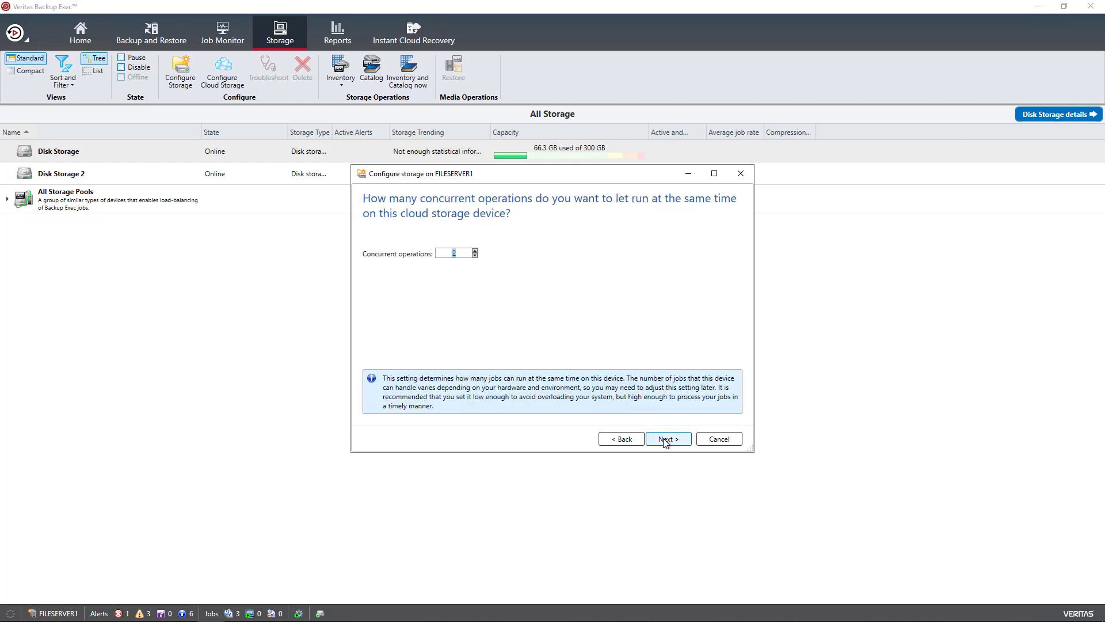
left_click(664, 440)
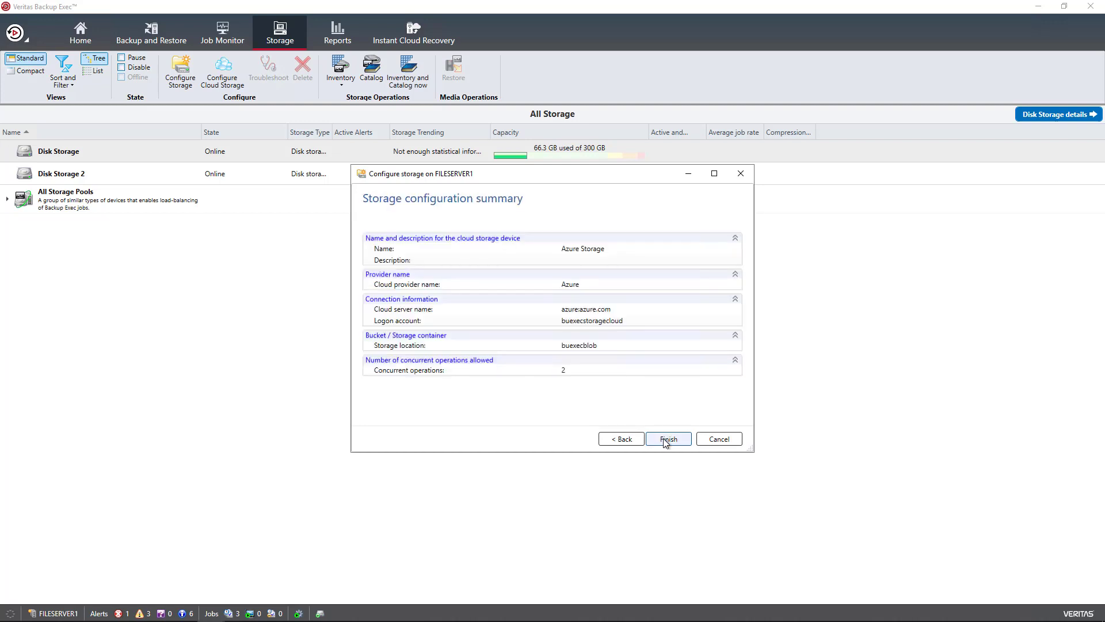
left_click(665, 440)
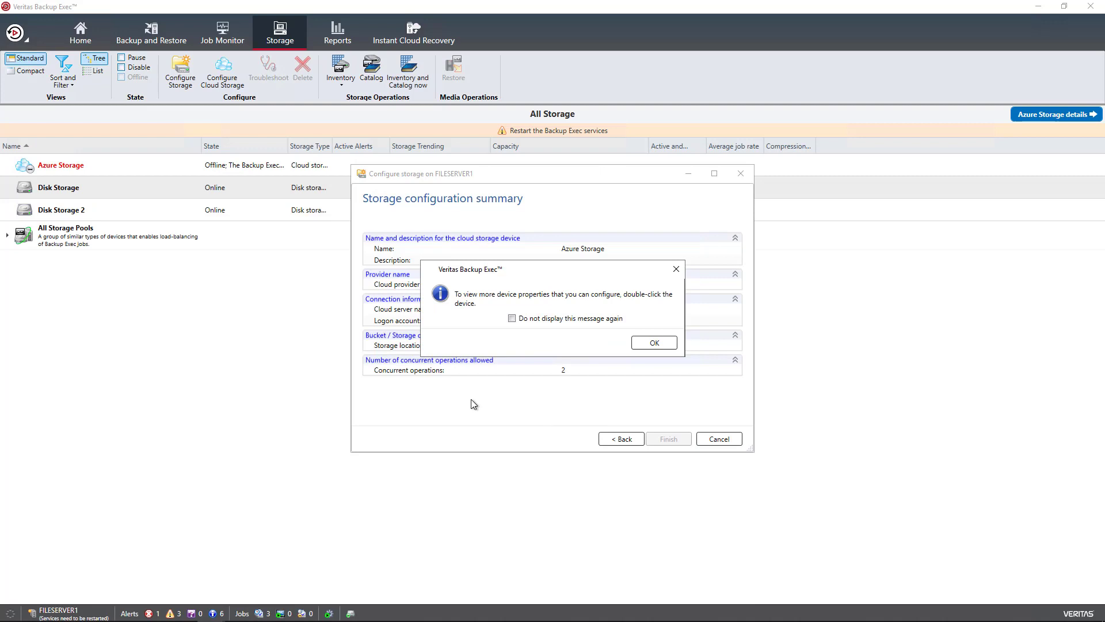
- Dismiss the device properties tip and confirm restarting the Backup Exec services
left_click(639, 343)
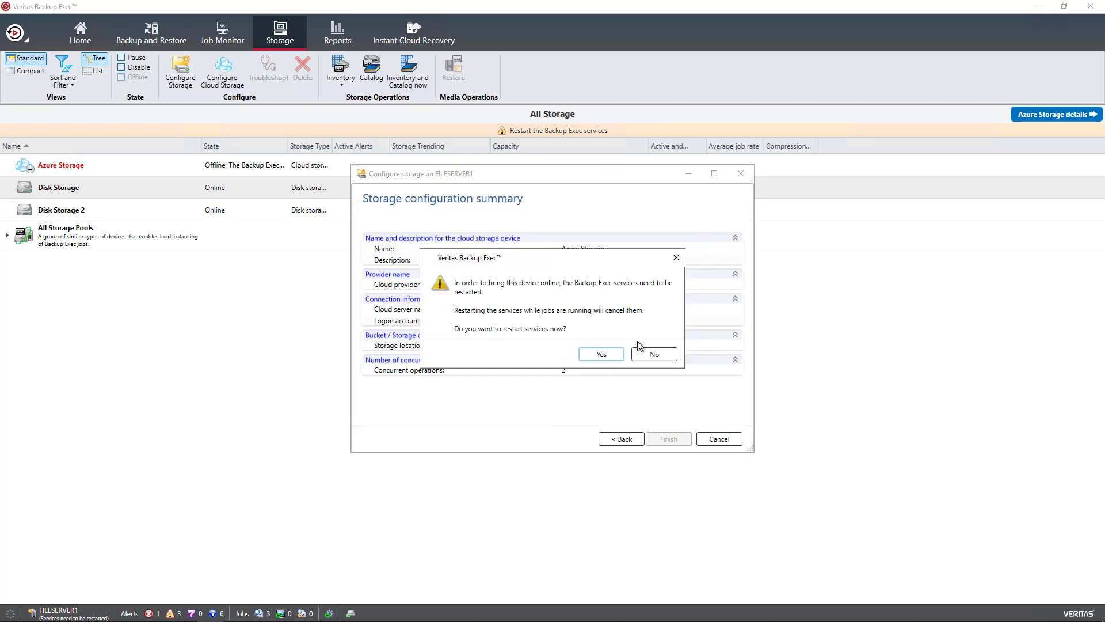
left_click(594, 356)
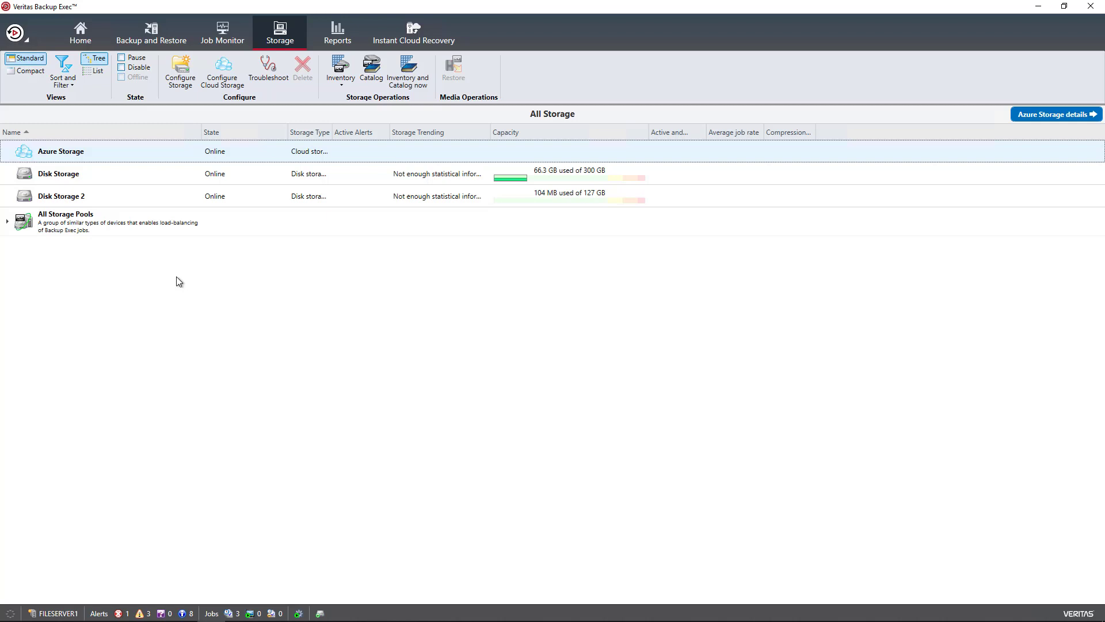
right_click(167, 152)
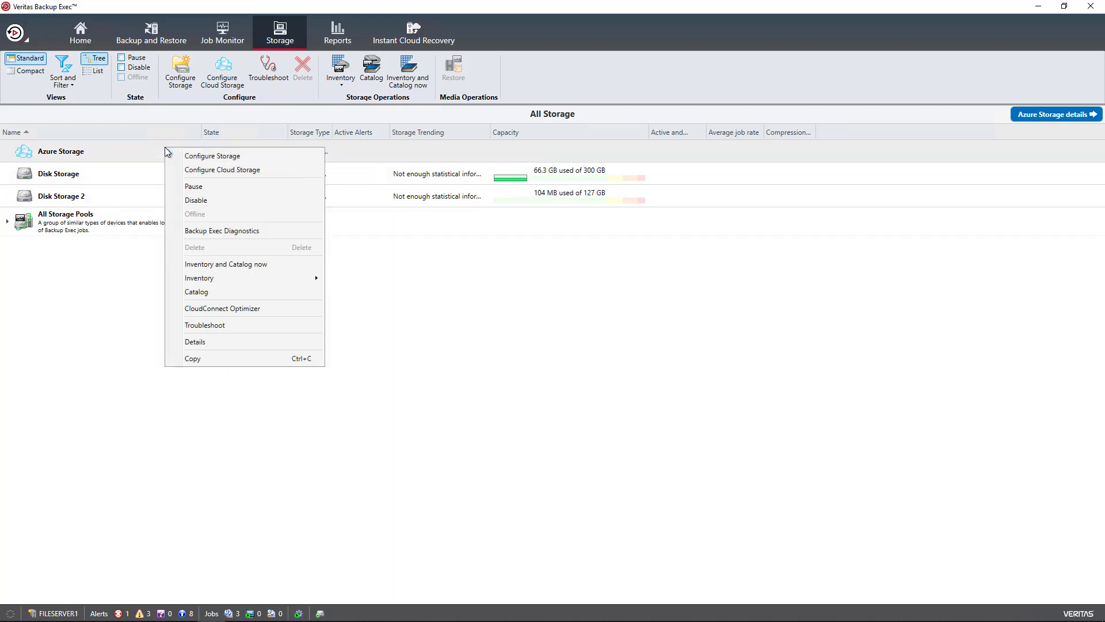
left_click(195, 342)
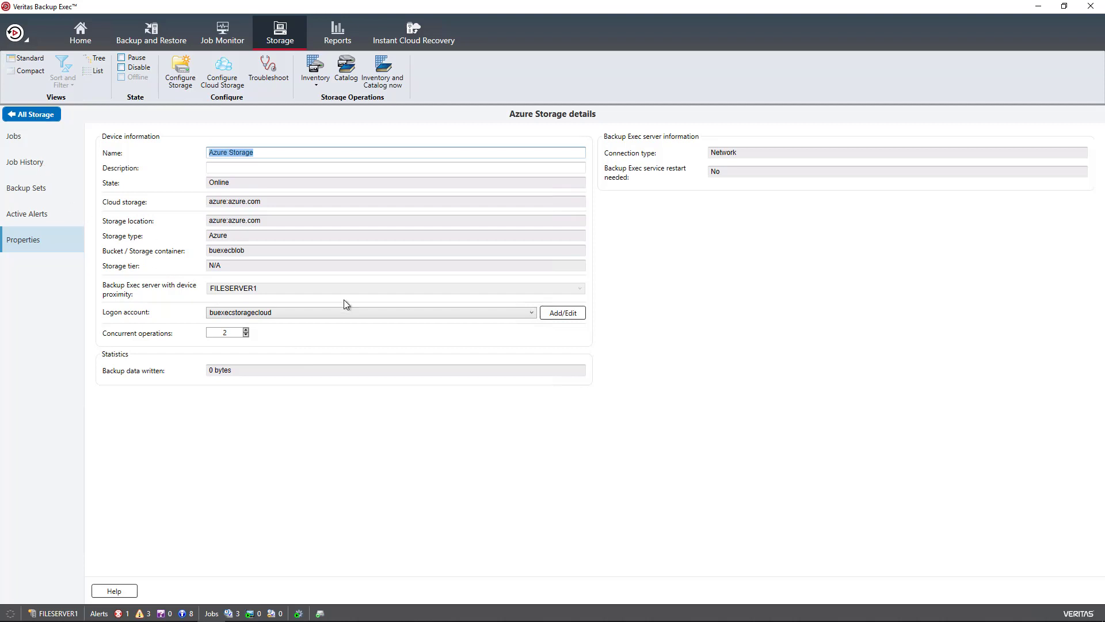
key("alt+Left")
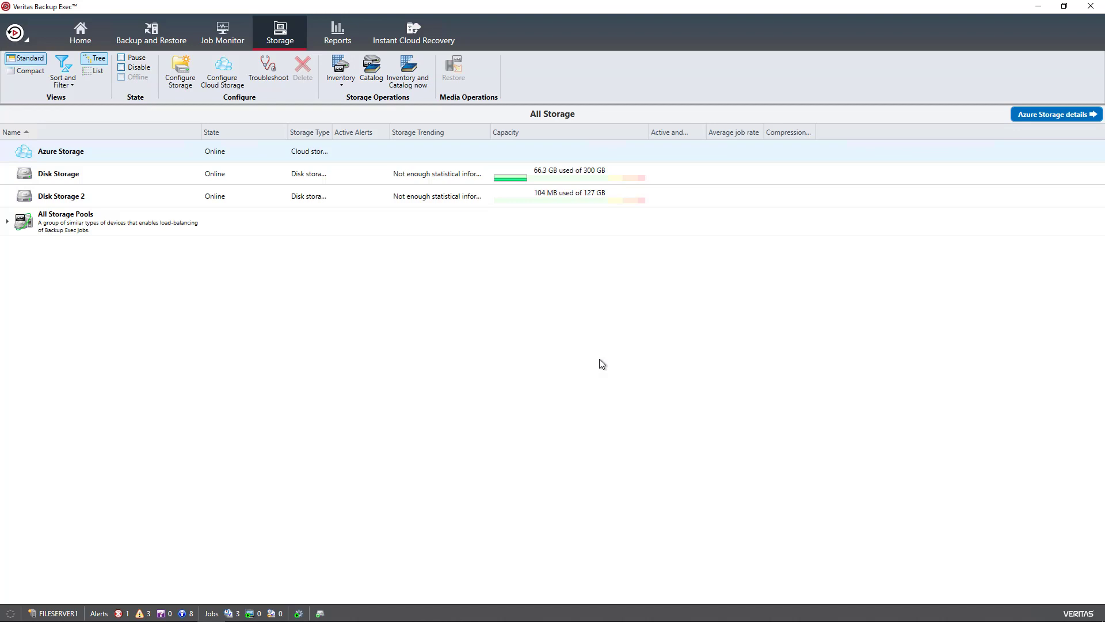